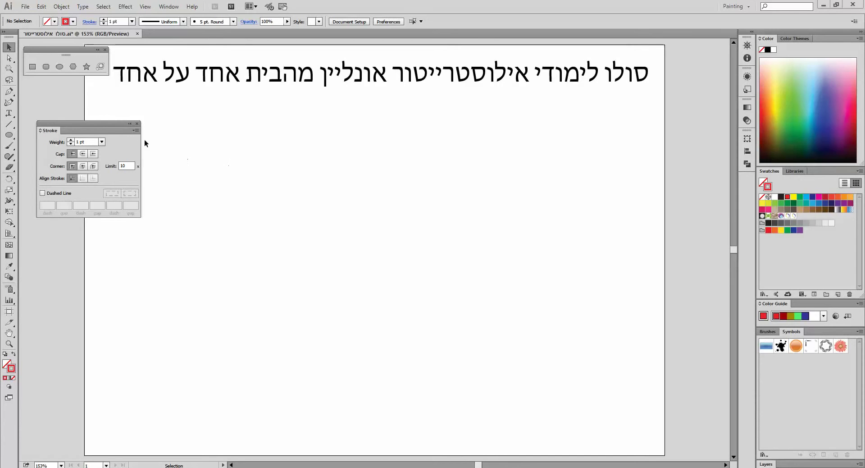
Draw a near-circular ellipse about 47 by 48 mm in the artboard's upper left area and fill it with green
left_click_drag(101, 130, 102, 116)
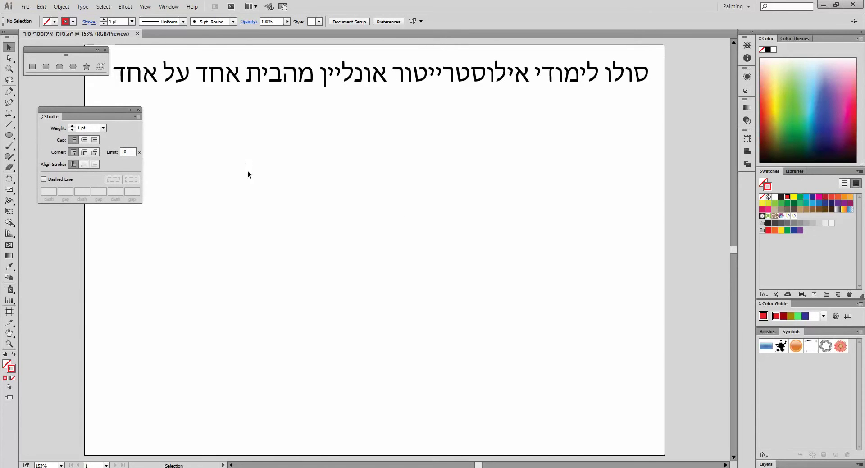
left_click(7, 363)
left_click(60, 68)
mouse_move(190, 137)
left_mouse_down()
mouse_move(284, 224)
mouse_move(282, 232)
left_mouse_up()
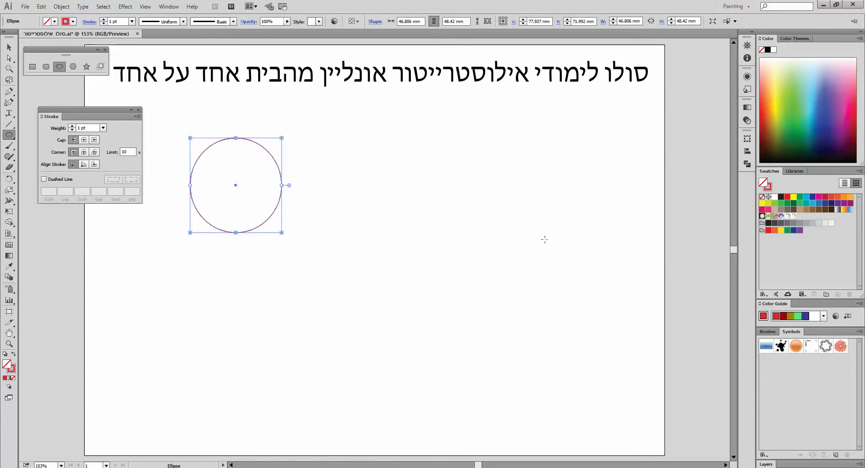
left_click(791, 110)
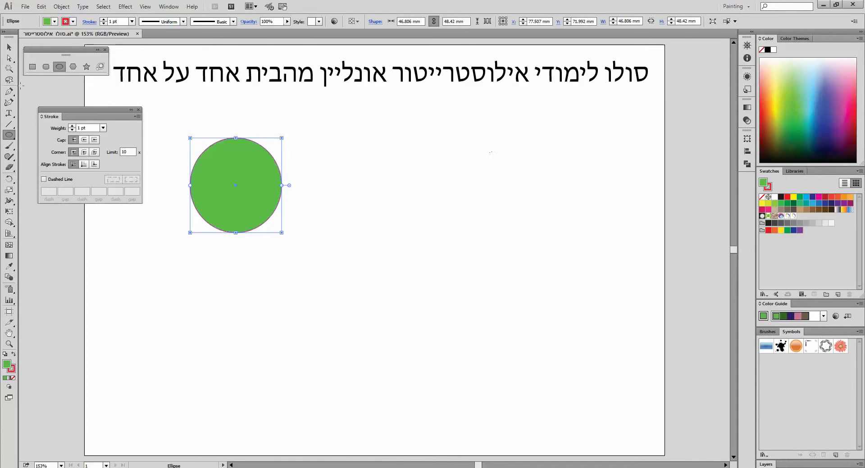
Reshape the green circle into an upright ellipse about 19 by 52 mm and cross it with a copy rotated 90°
left_click(9, 48)
left_click_drag(235, 188, 361, 227)
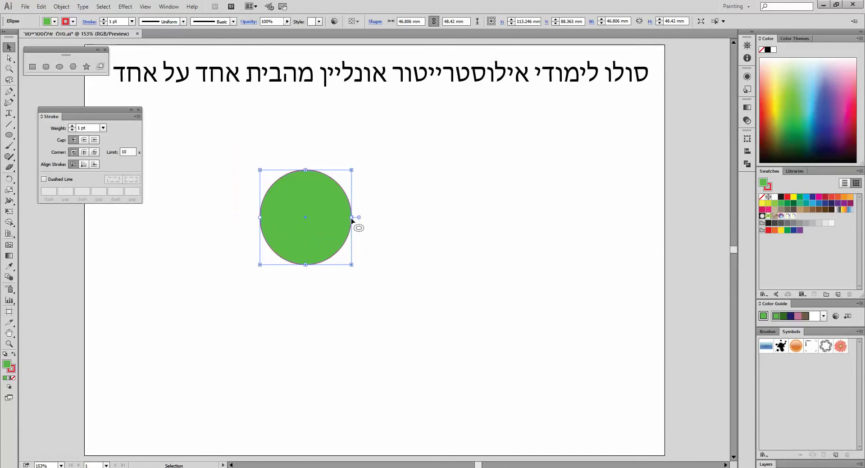
left_click_drag(352, 171, 297, 161)
left_click_drag(281, 203, 398, 224)
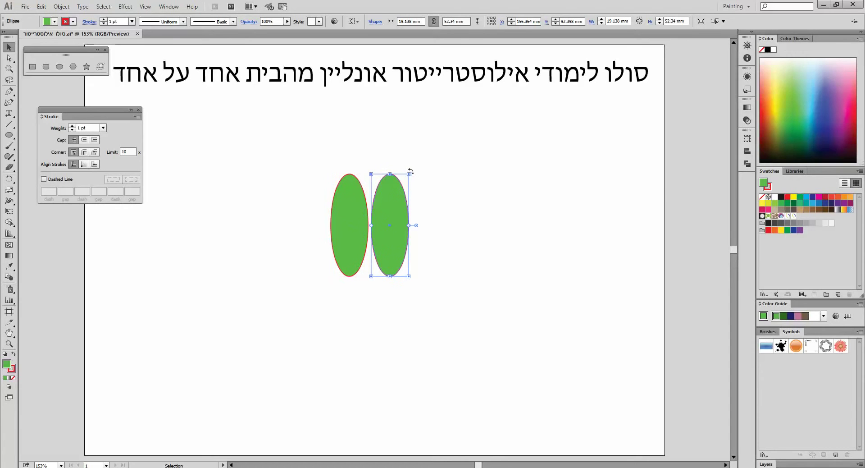
left_click_drag(410, 170, 315, 220)
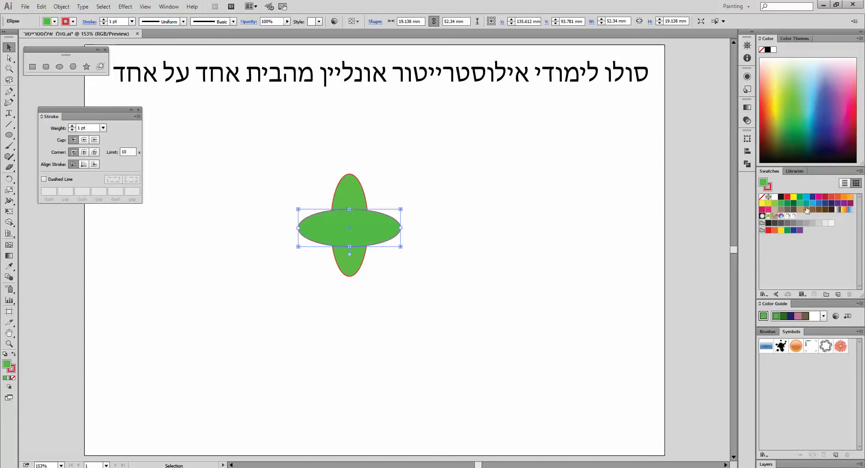
Fill the horizontal ellipse with dark red and the upright ellipse with yellow
left_click(825, 197)
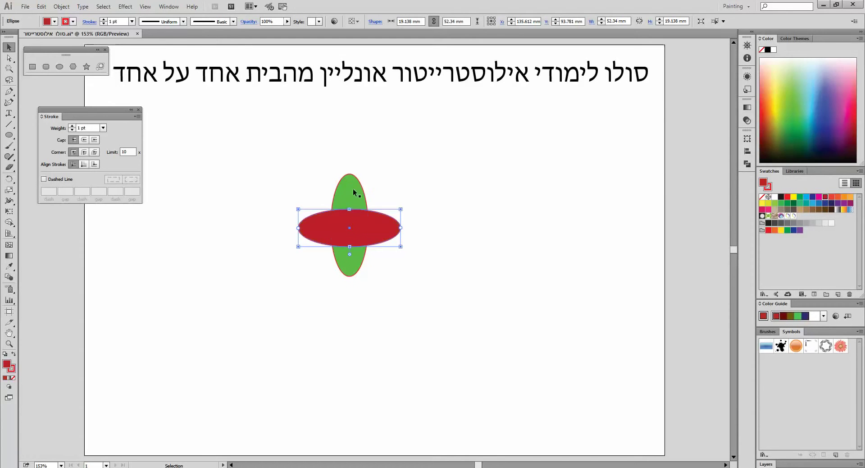
left_click(353, 188)
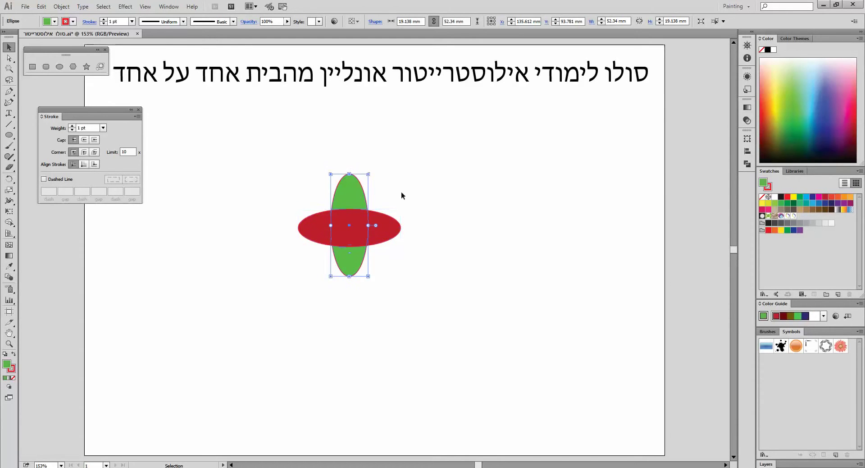
left_click(762, 204)
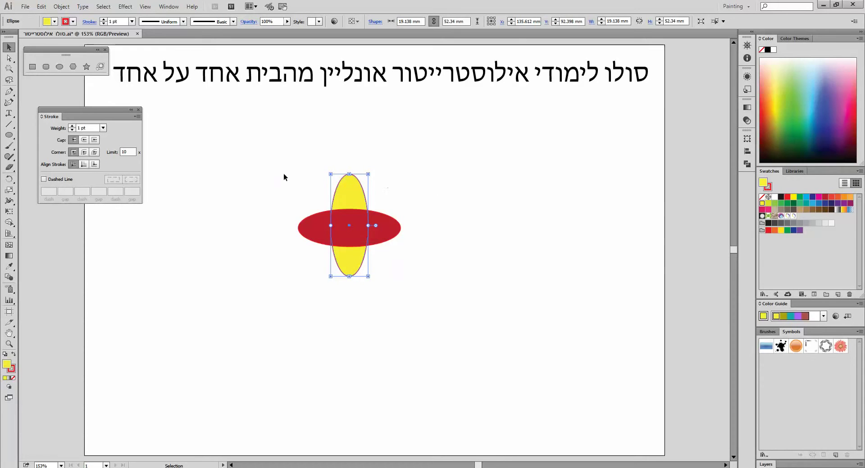
Duplicate the crossed ellipses and separate one pair, placing the yellow ellipse at the artboard's right edge and the red one near the bottom centre
left_click_drag(267, 169, 417, 267)
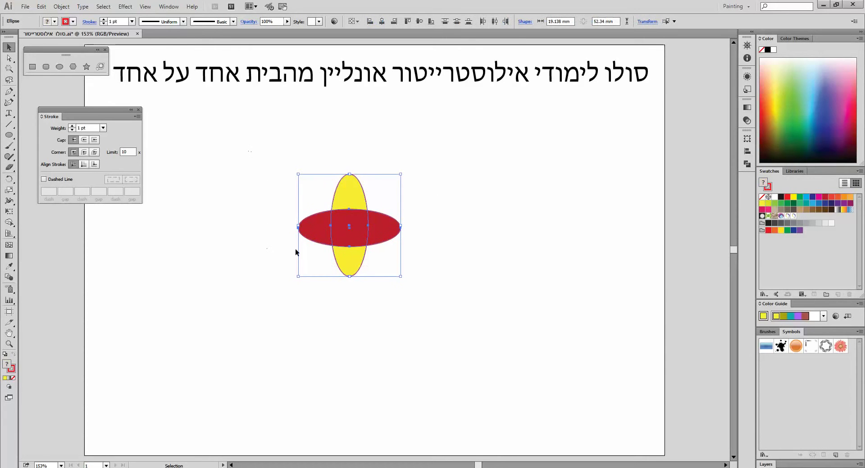
left_click_drag(354, 228, 321, 228)
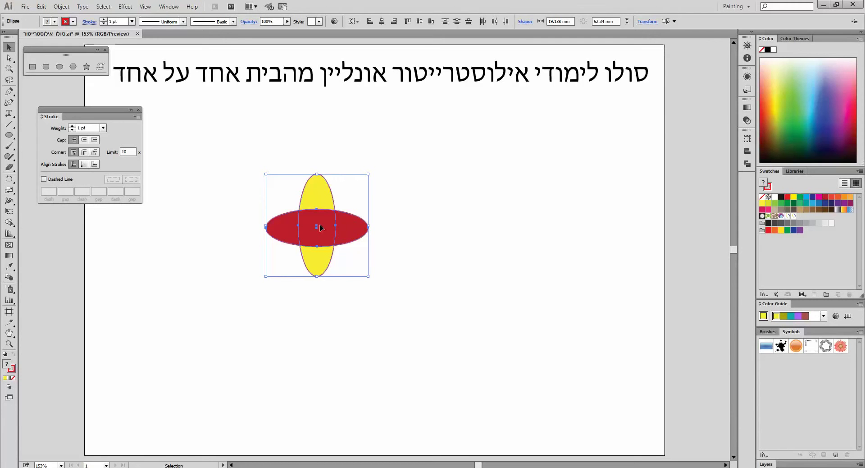
left_click_drag(321, 228, 372, 359)
left_click(545, 241)
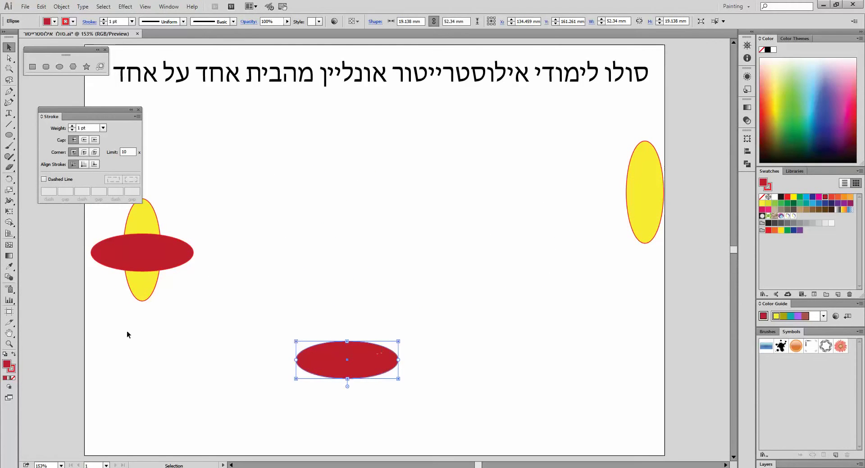
Give the separate red ellipse a black stroke and blend it with the separate yellow ellipse using the Blend tool
left_click(13, 369)
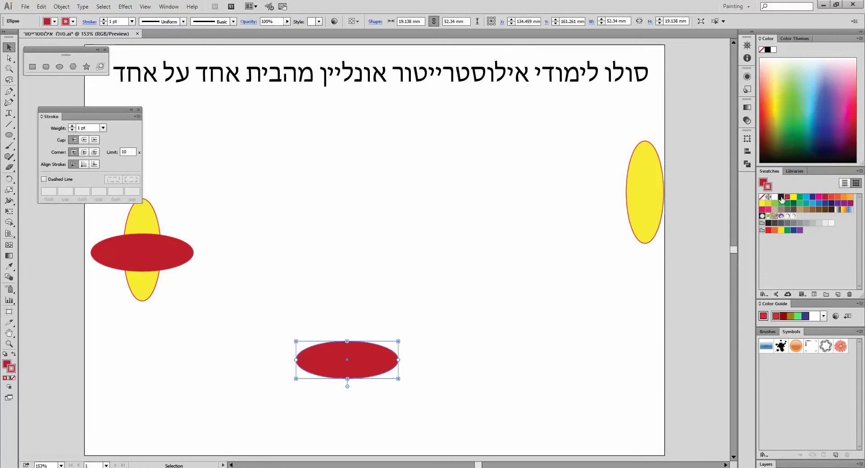
left_click(781, 197)
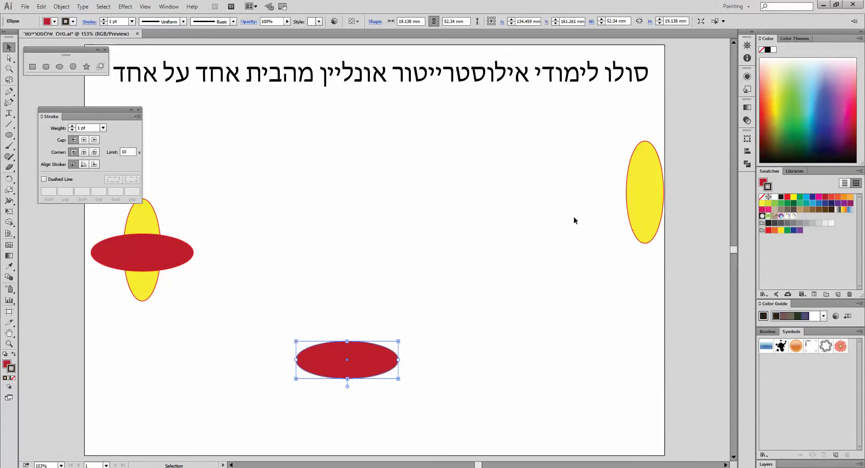
left_click(9, 277)
left_click(653, 191)
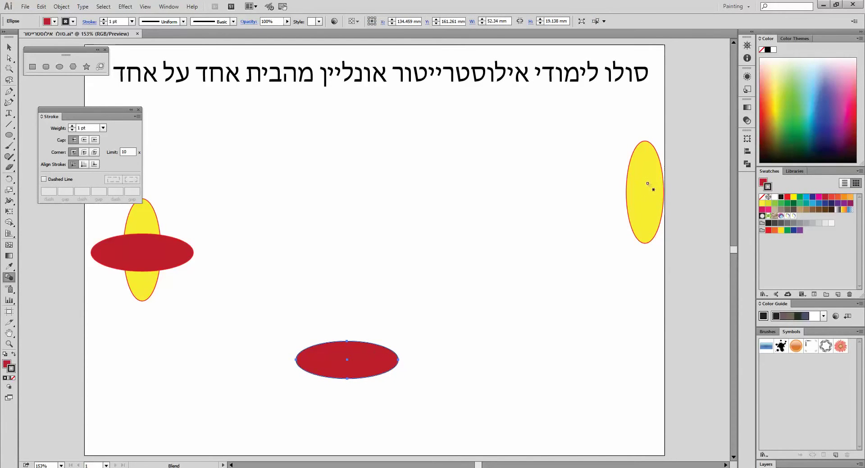
left_click(382, 356)
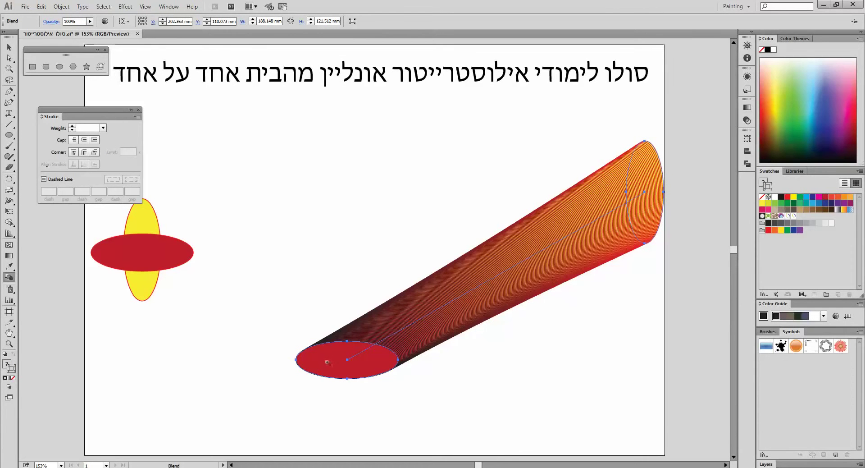
Move the blend off the artboard's lower left and arrange two copies of the crossed ellipses side by side on the artboard
left_click(9, 47)
left_click_drag(624, 231, 27, 405)
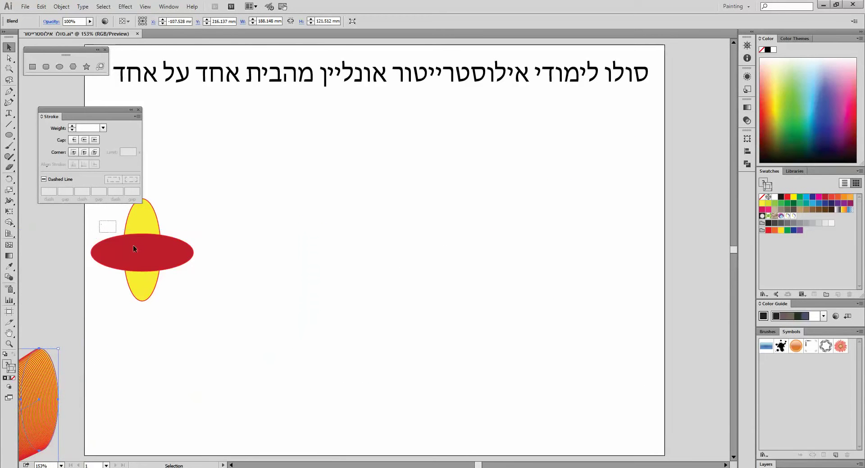
left_click(161, 249)
left_click_drag(161, 249, 339, 218)
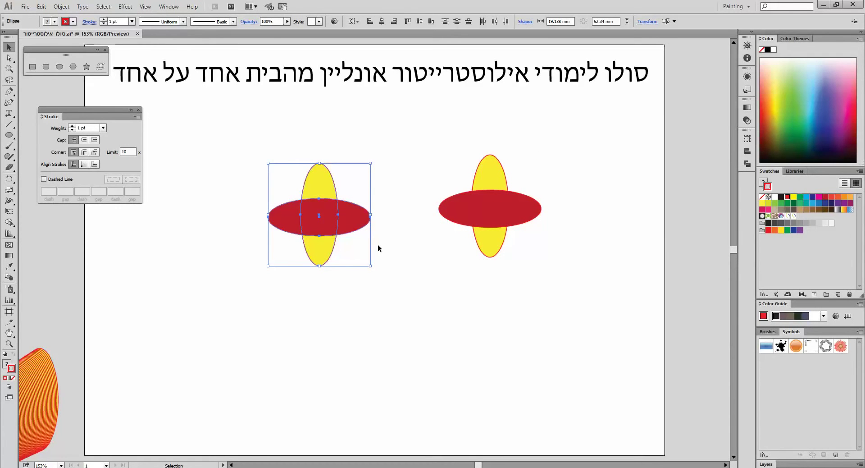
Try a blend between the two ellipses of the right-hand crossed pair, and undo it
left_click(508, 234)
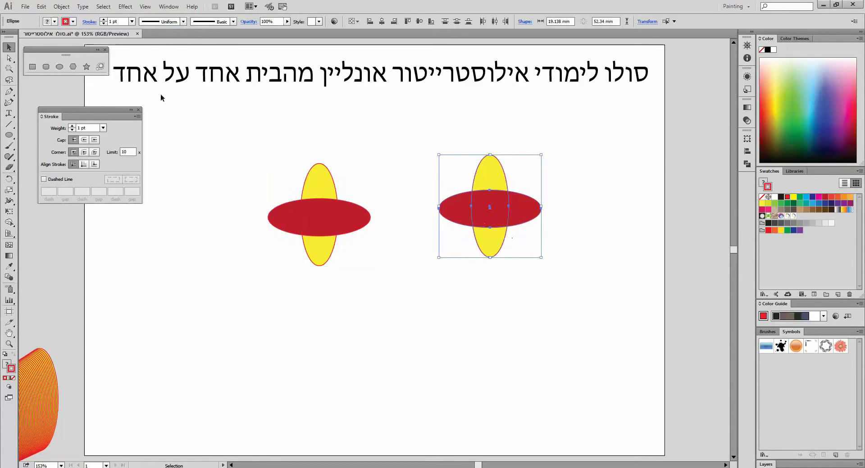
left_click(61, 6)
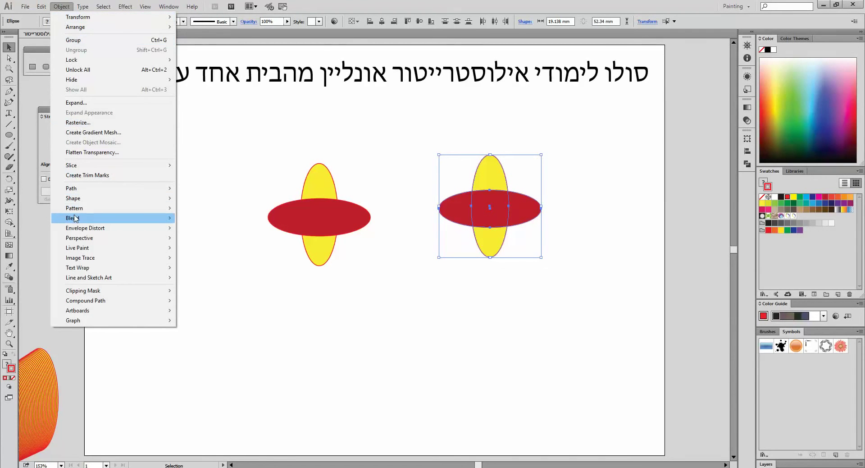
mouse_move(76, 219)
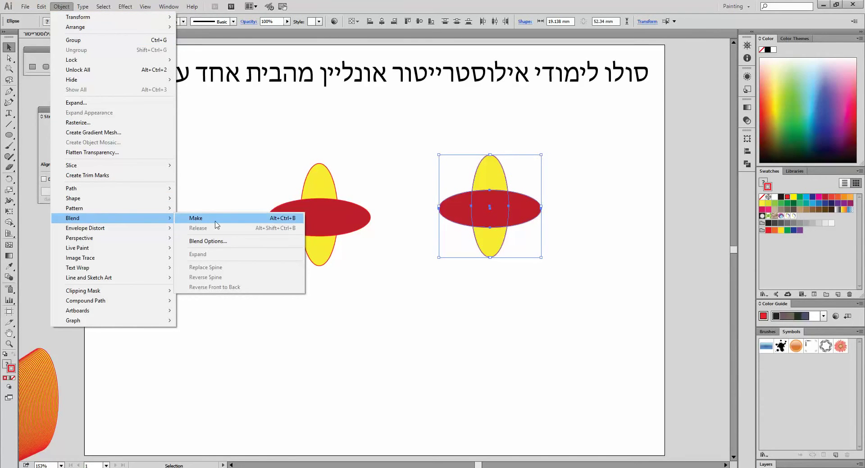
left_click(217, 222)
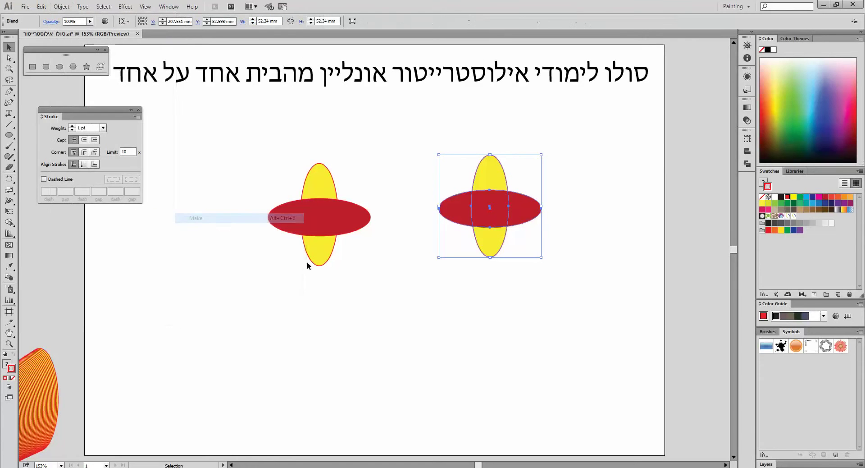
left_click(488, 319)
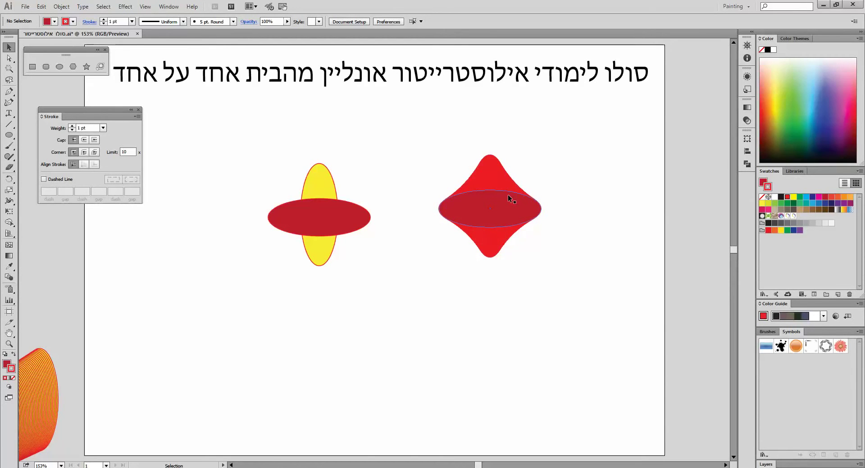
left_click(43, 7)
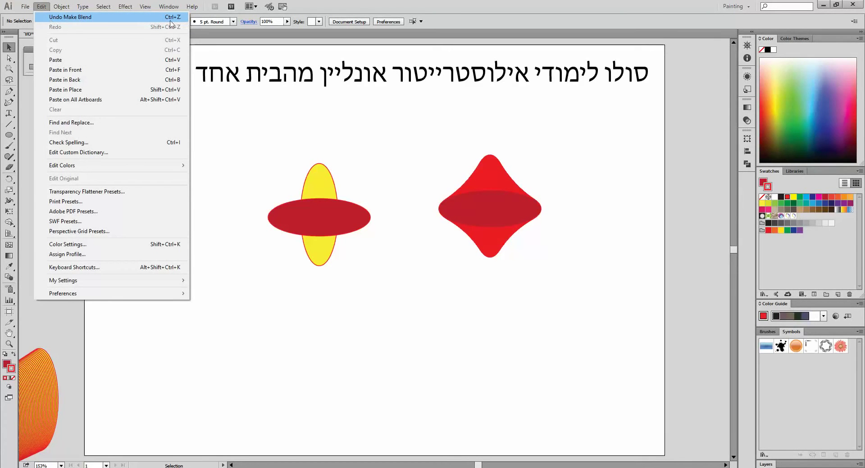
left_click(50, 19)
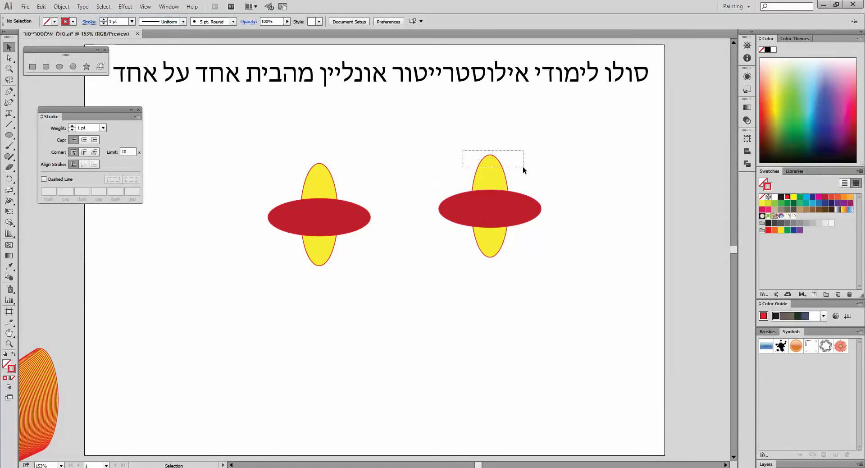
Give the right-hand pair's yellow ellipse a black stroke and blend it with the red ellipse crossing it
left_click_drag(523, 166, 523, 167)
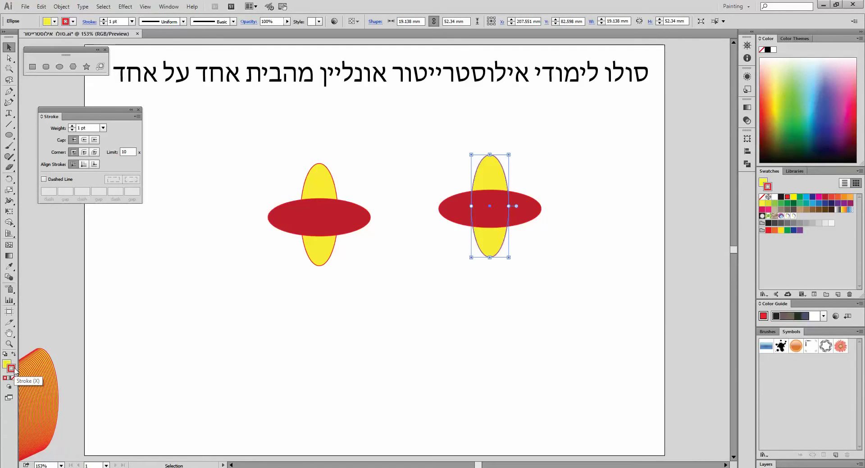
left_click(781, 197)
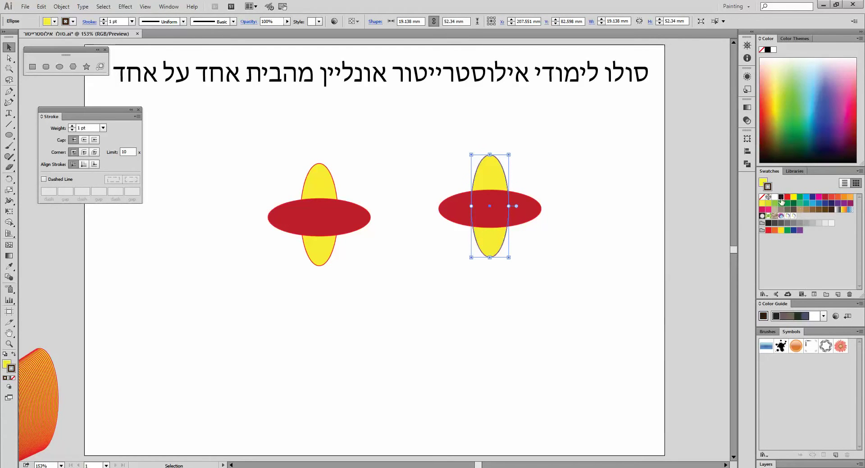
left_click_drag(600, 317, 447, 167)
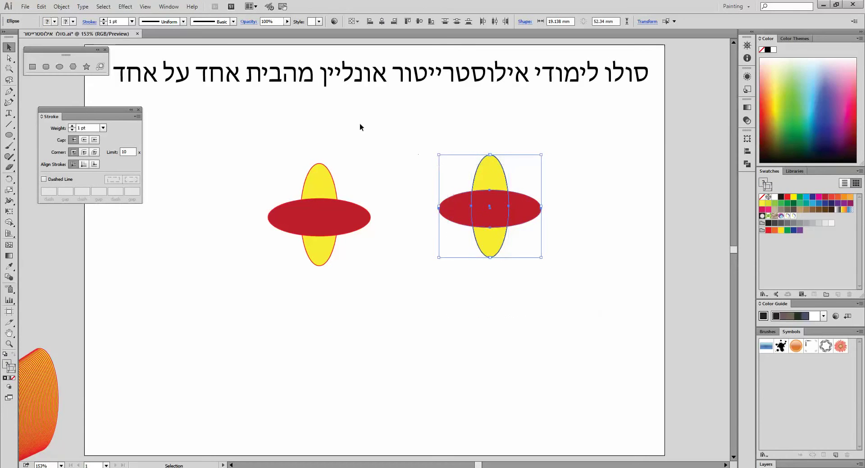
left_click(62, 7)
mouse_move(91, 220)
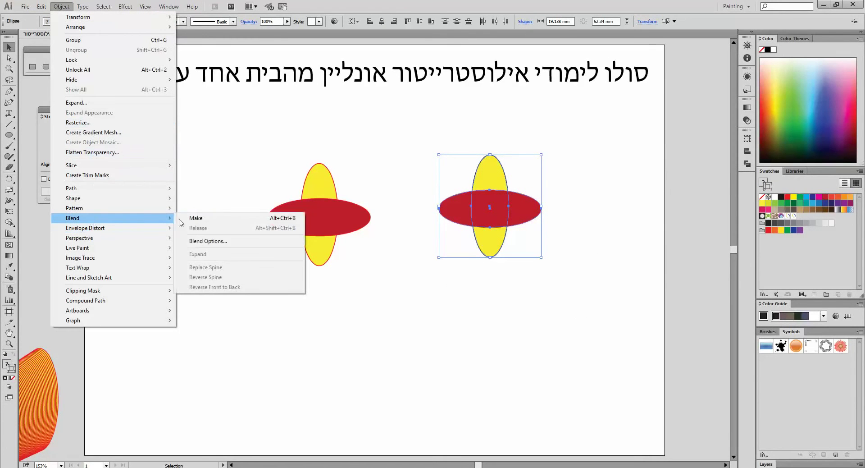
left_click(212, 218)
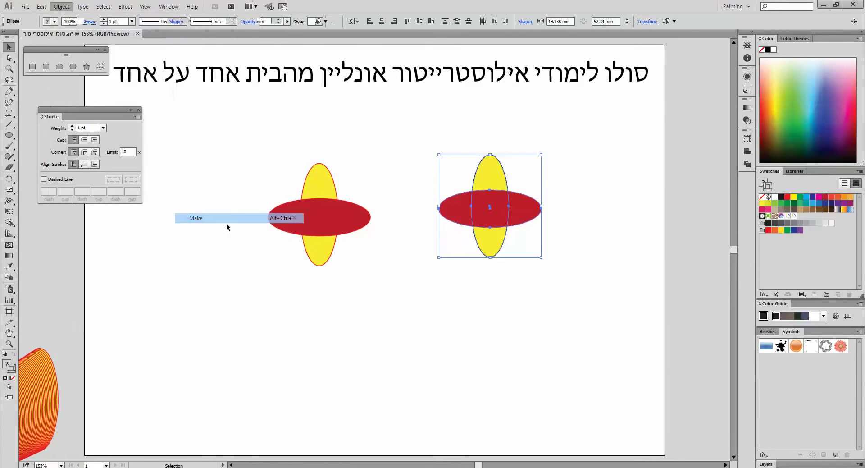
left_click(438, 319)
left_click_drag(493, 194, 541, 186)
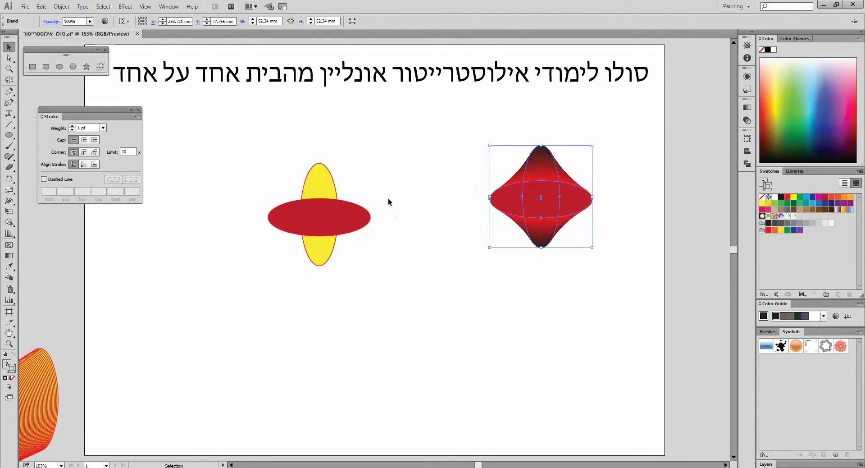
Remove the fill from both ellipses of the left-hand crossed pair, keeping their red strokes
left_click(312, 178)
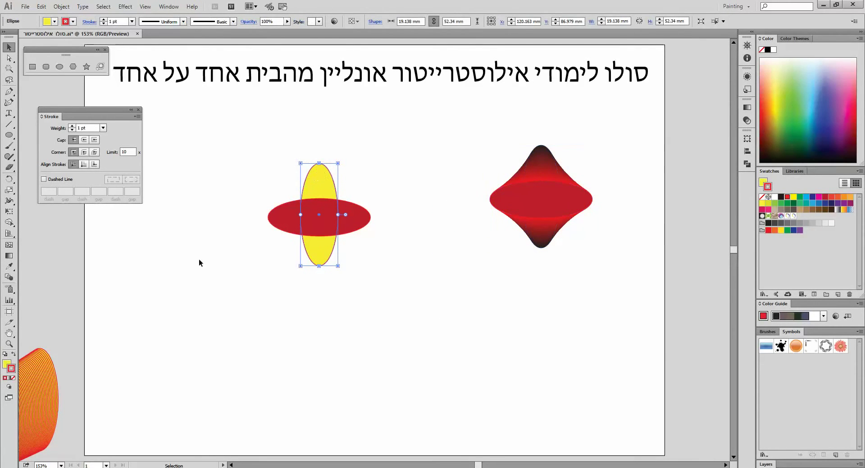
left_click(7, 364)
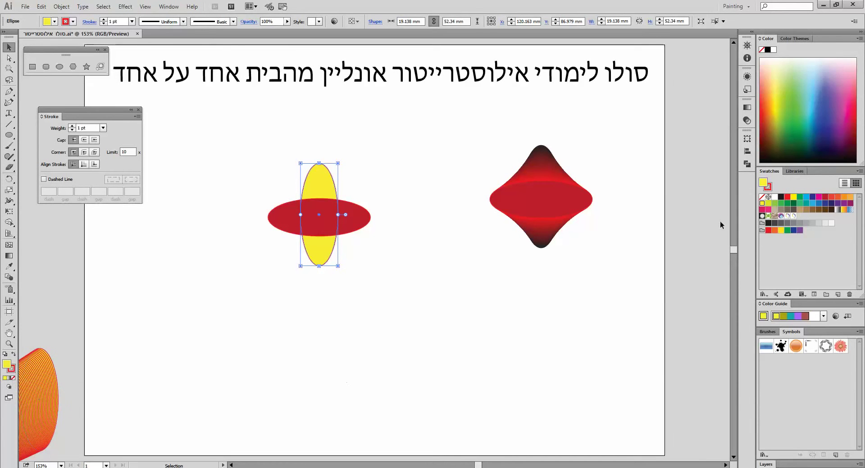
key("slash")
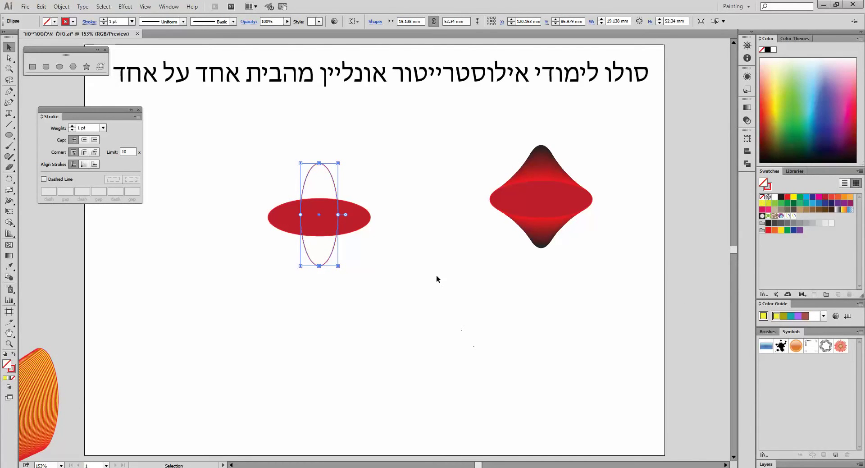
left_click_drag(431, 267, 345, 235)
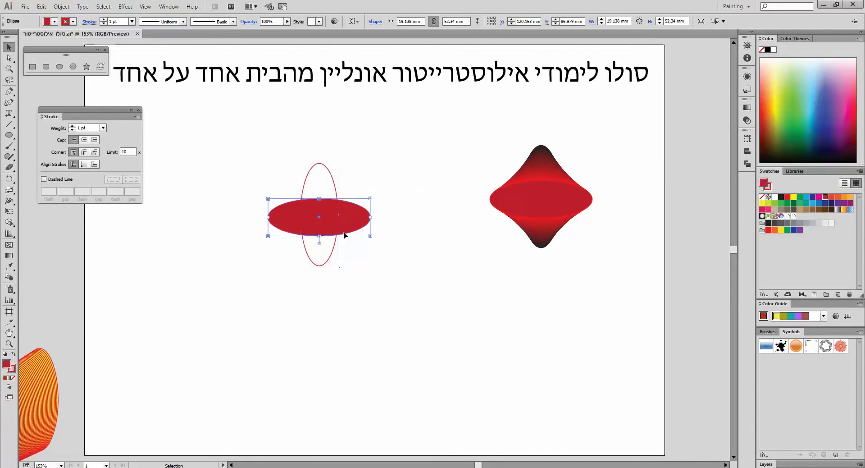
left_click(13, 378)
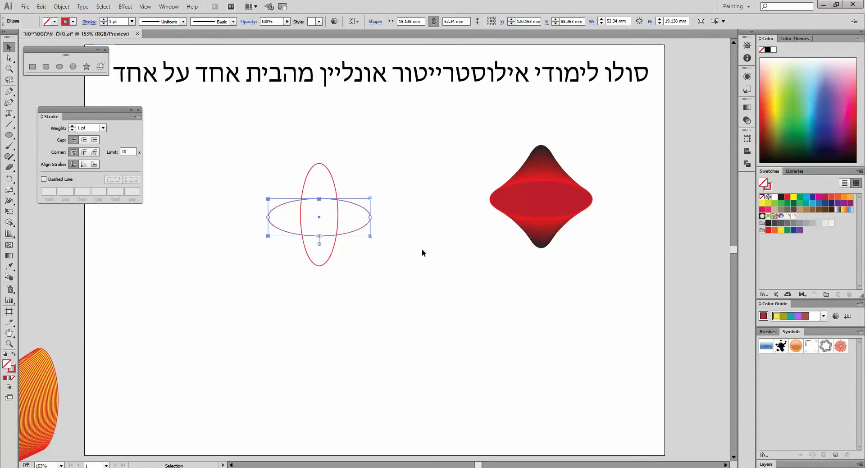
Give the horizontal ellipse of the left-hand pair a black stroke
left_click_drag(415, 266, 356, 176)
left_click(15, 368)
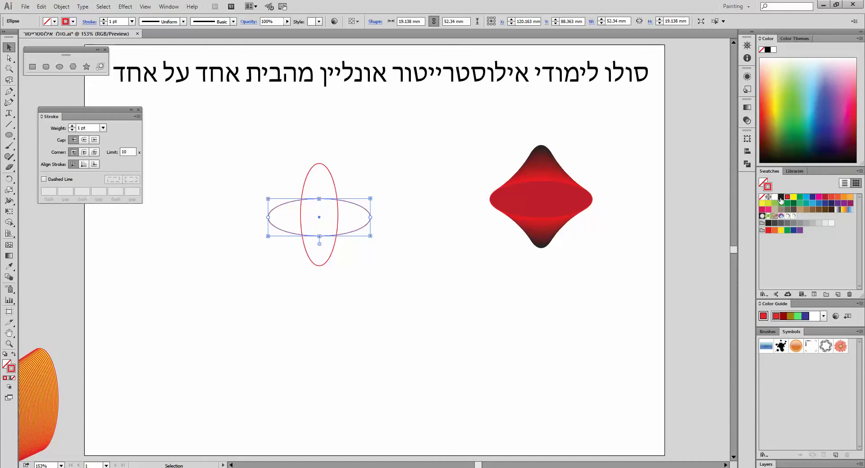
left_click(781, 197)
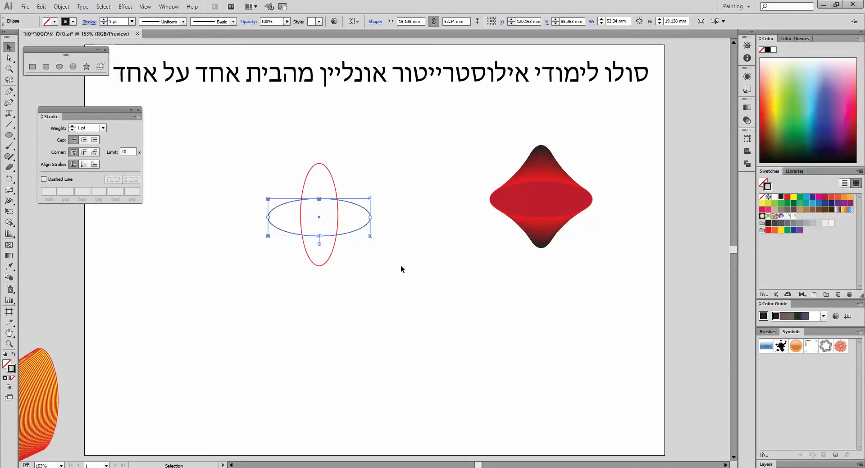
Draw a test rectangle about 69 by 65 mm, try teal, white and black fills and a yellow stroke on it, and delete it
left_click(32, 67)
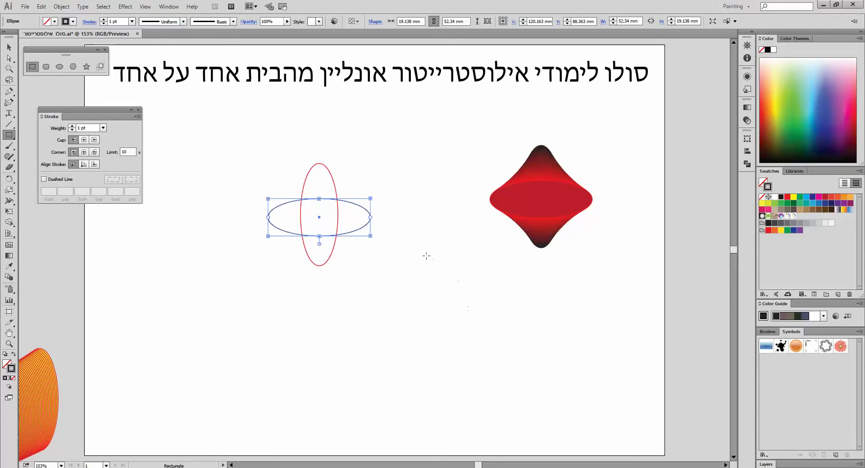
left_click_drag(401, 254, 537, 381)
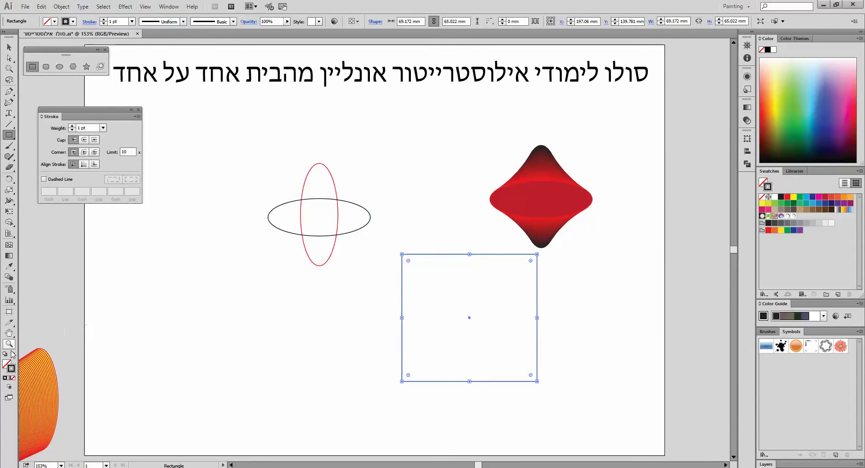
left_click(806, 203)
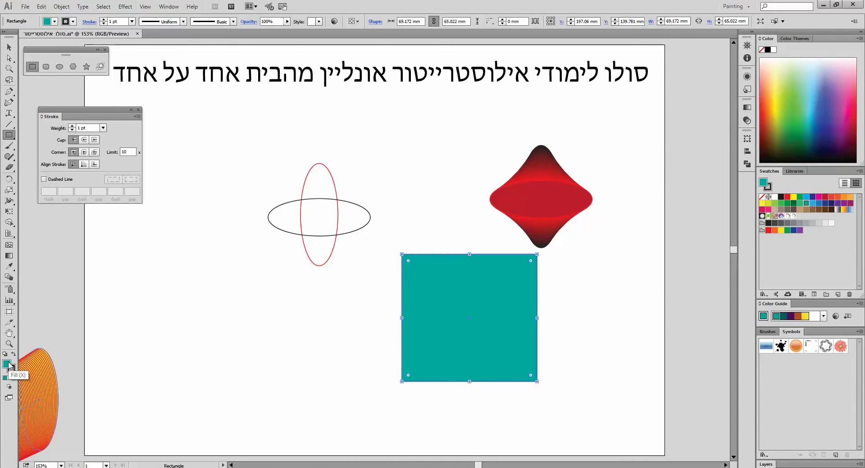
left_click(776, 197)
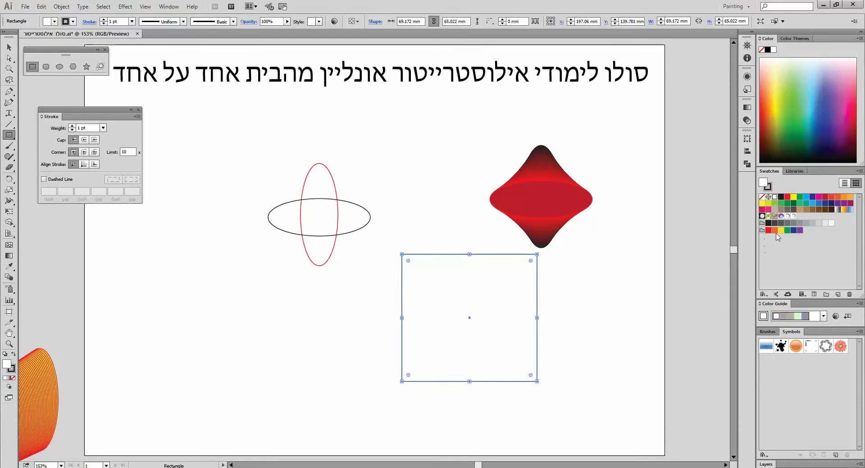
left_click(782, 197)
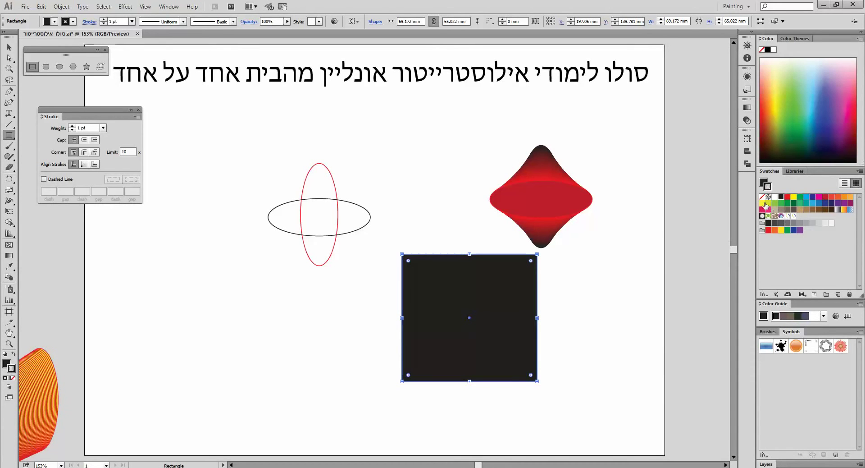
left_click(764, 203)
left_click(8, 48)
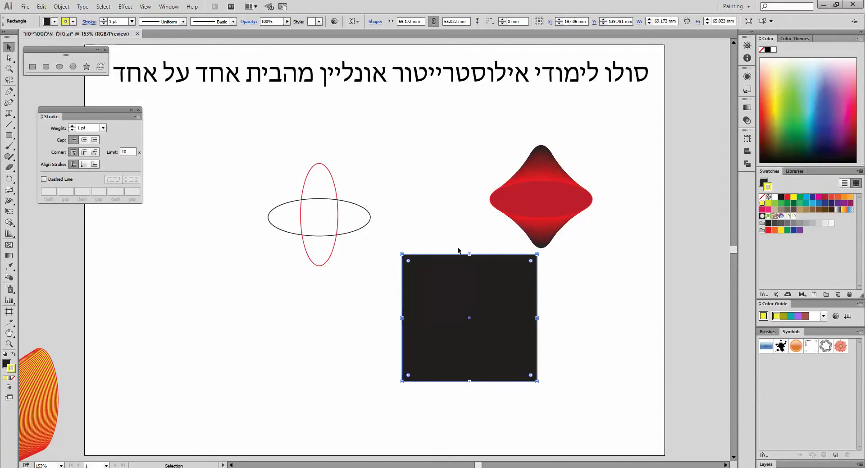
key("Delete")
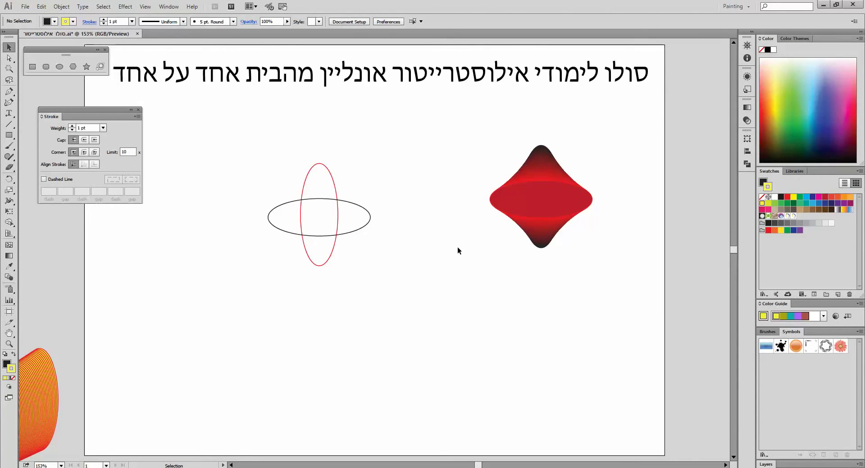
Blend the two unfilled crossed ellipses and move the blend to the artboard's left edge
left_click_drag(263, 180, 383, 266)
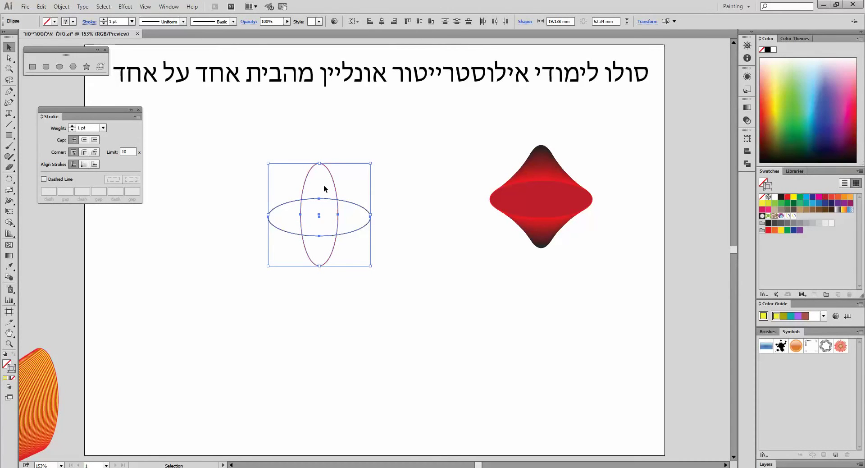
left_click(62, 7)
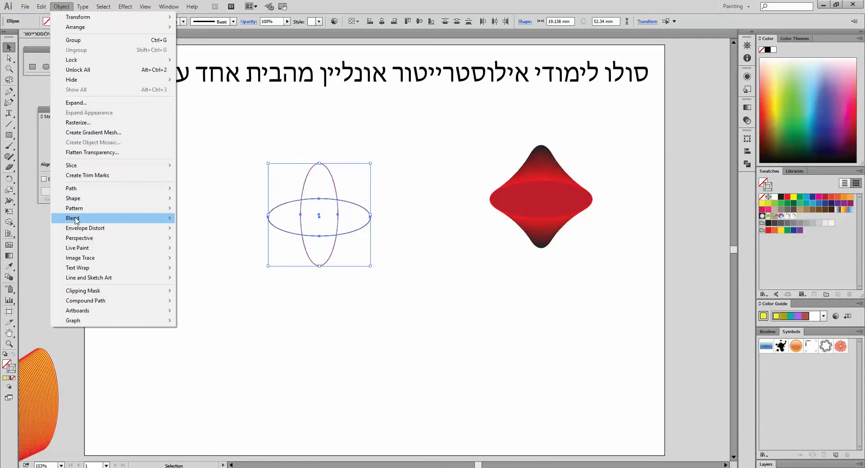
mouse_move(81, 218)
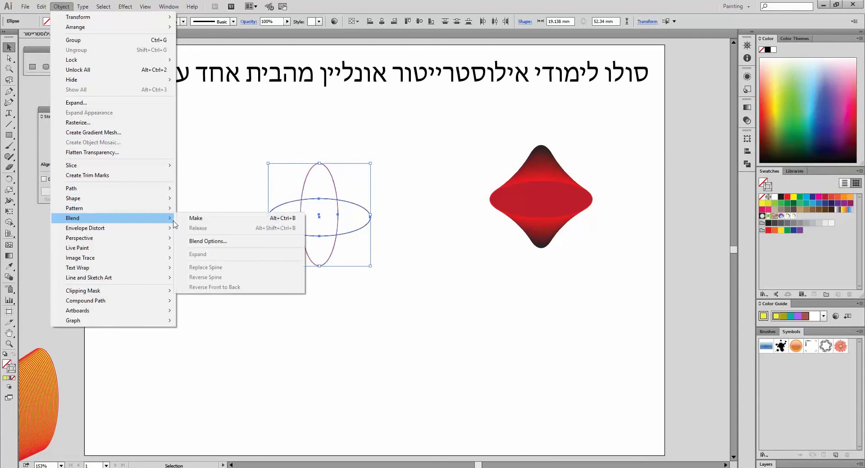
left_click(199, 220)
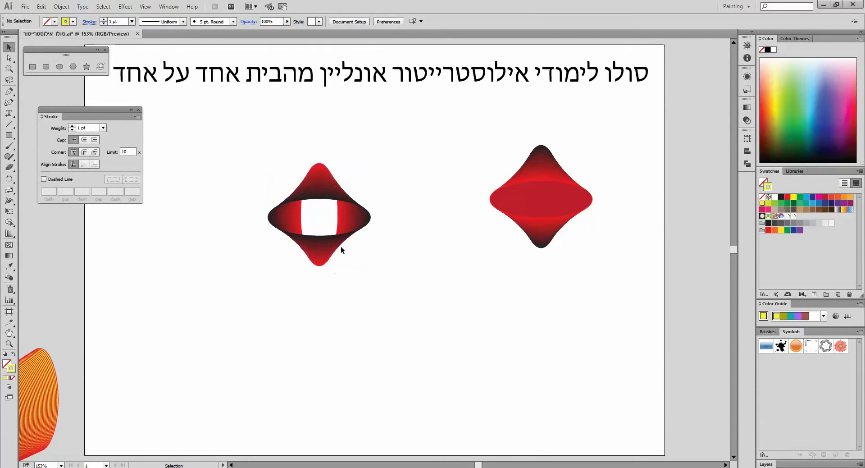
left_click_drag(358, 221, 166, 239)
Draw two crossing lines in the cleared area: a steep yellow diagonal and a nearly horizontal one about 62 mm wide with a black stroke
left_click(9, 124)
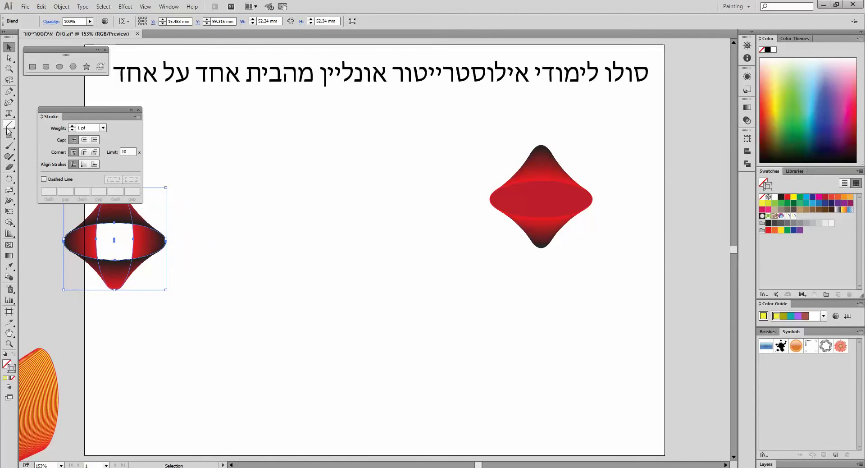
left_click_drag(274, 148, 331, 260)
mouse_move(229, 213)
left_mouse_down()
mouse_move(363, 207)
mouse_move(351, 207)
left_mouse_up()
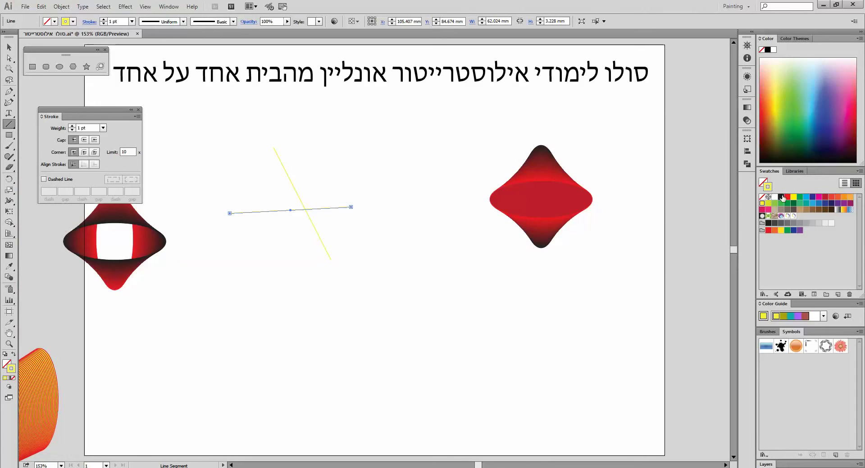
left_click(781, 197)
Blend the yellow and black crossing lines and move the blend to the artboard's lower left
left_click(9, 48)
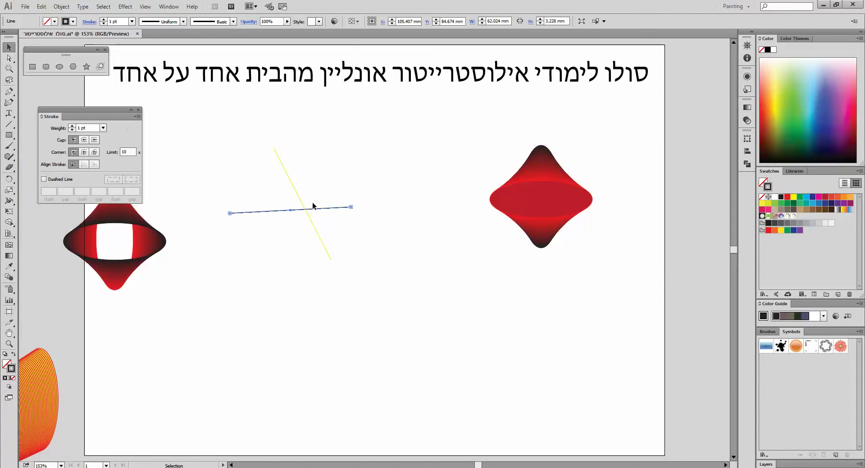
left_click_drag(315, 221, 366, 266)
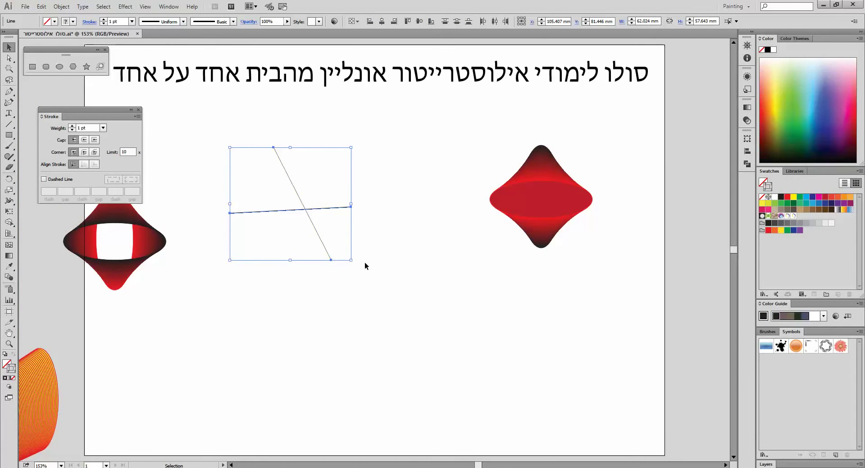
left_click(61, 6)
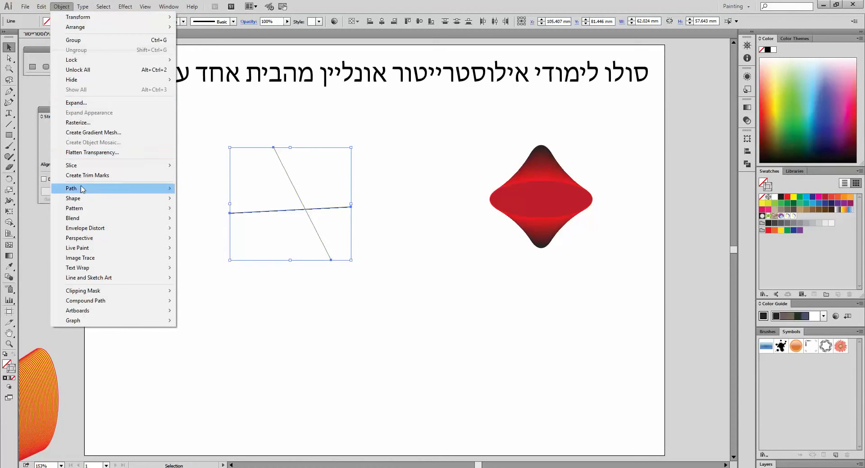
mouse_move(83, 219)
left_click(214, 218)
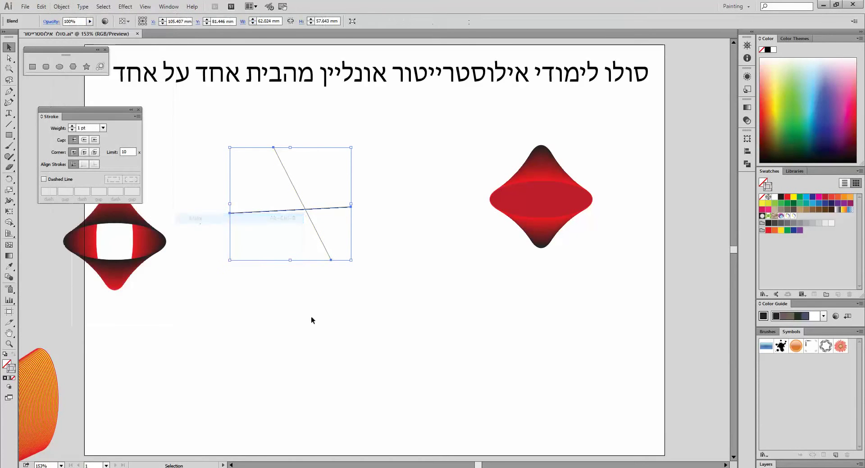
left_click(331, 359)
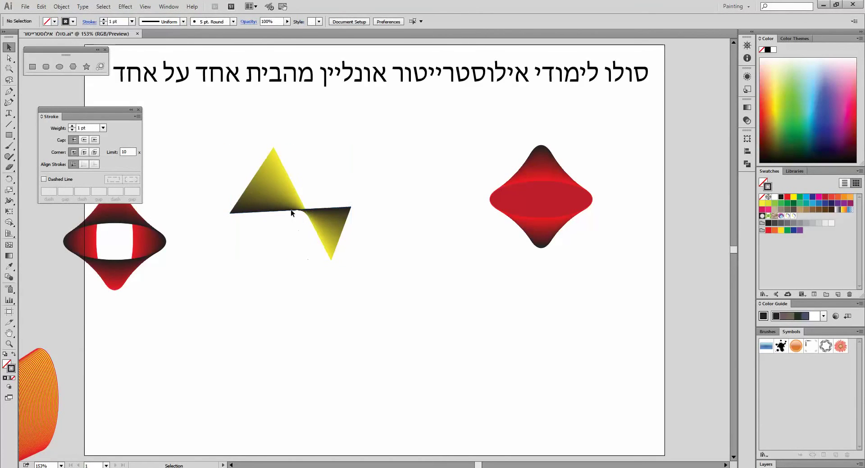
left_click_drag(292, 212, 158, 365)
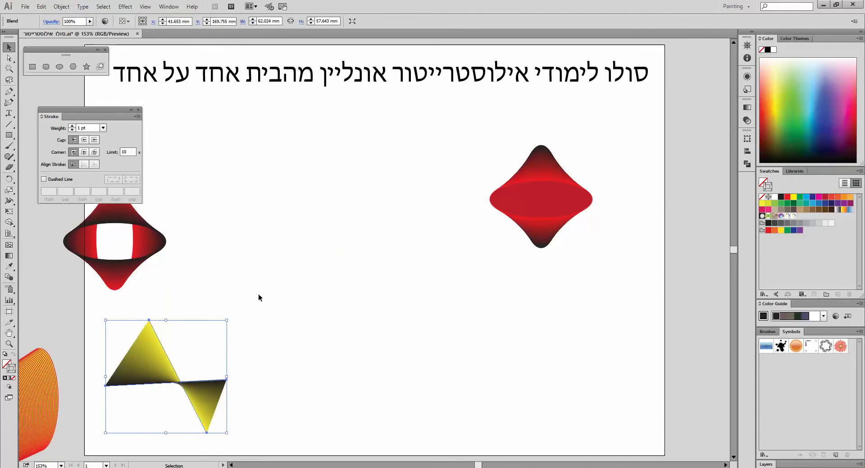
Draw three thin unfilled ellipses: an upright one about 18 by 95 mm, a flat one about 94 by 12 mm crossing it, and an upright one about 12 by 94 mm
left_click(59, 66)
mouse_move(329, 152)
left_mouse_down()
mouse_move(347, 210)
mouse_move(364, 337)
left_mouse_up()
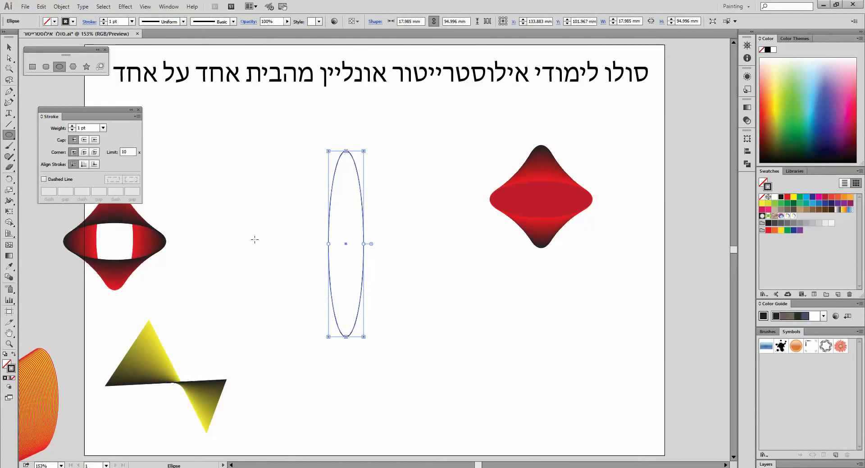
left_click_drag(255, 238, 437, 262)
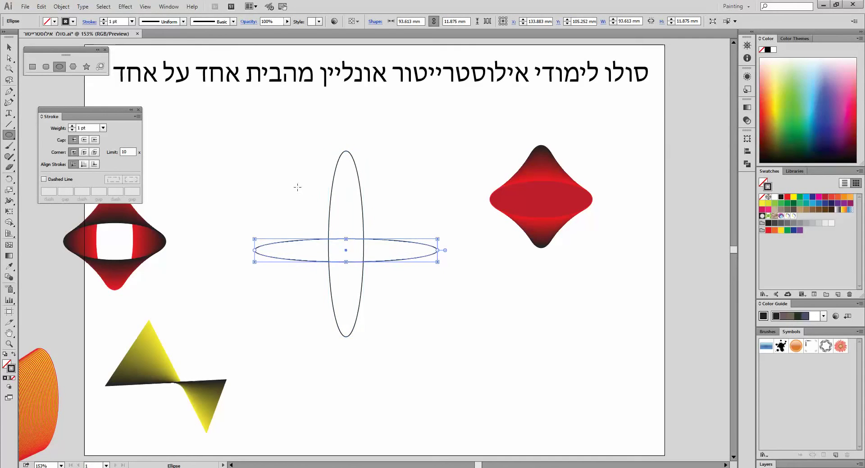
left_click_drag(297, 186, 321, 369)
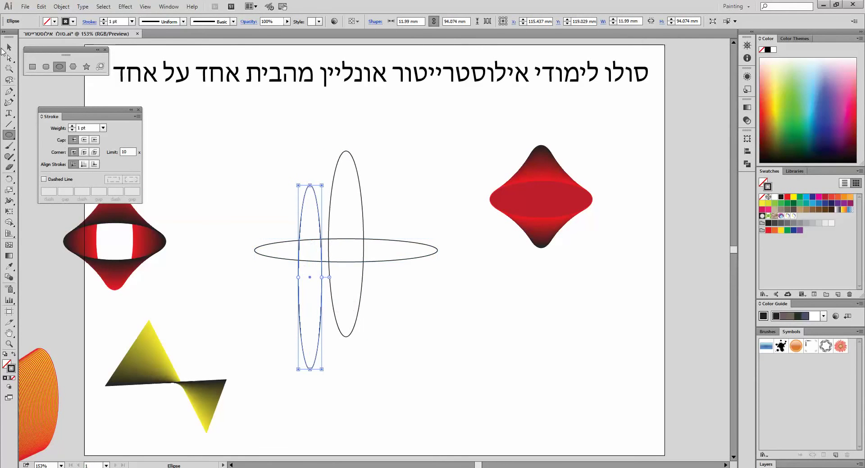
Rotate the narrower upright ellipse counterclockwise to a diagonal and move it over the crossing of the other two
left_click(10, 47)
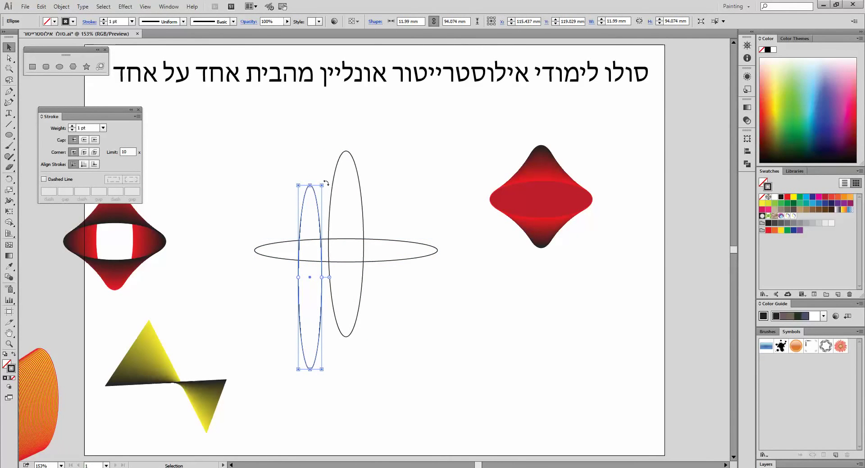
left_click_drag(328, 183, 270, 191)
left_click_drag(331, 284, 377, 260)
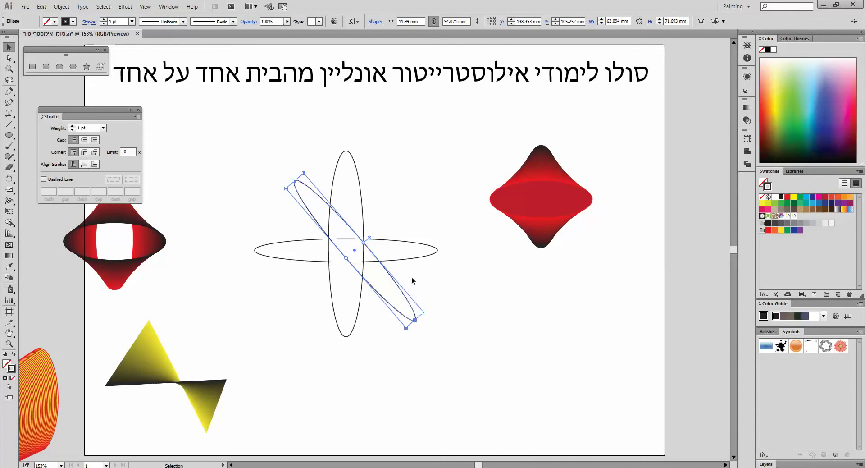
Set the flat ellipse's stroke to white and the diagonal ellipse's stroke to red
left_click_drag(437, 235, 426, 220)
left_click(776, 197)
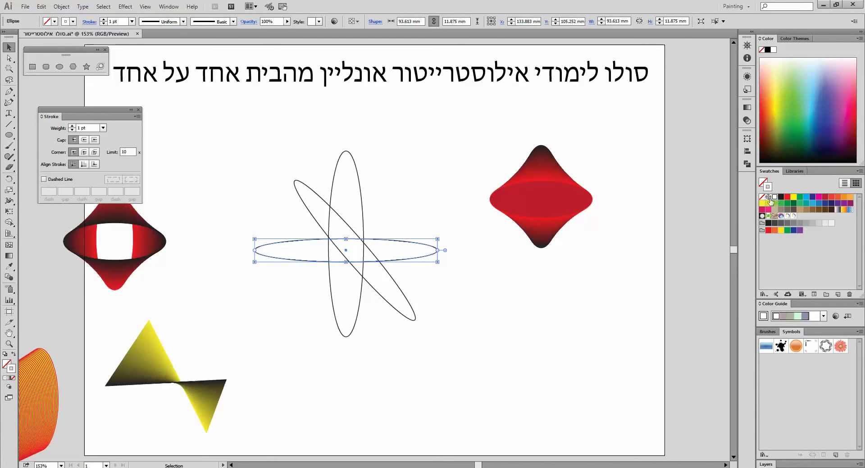
left_click_drag(308, 191, 308, 191)
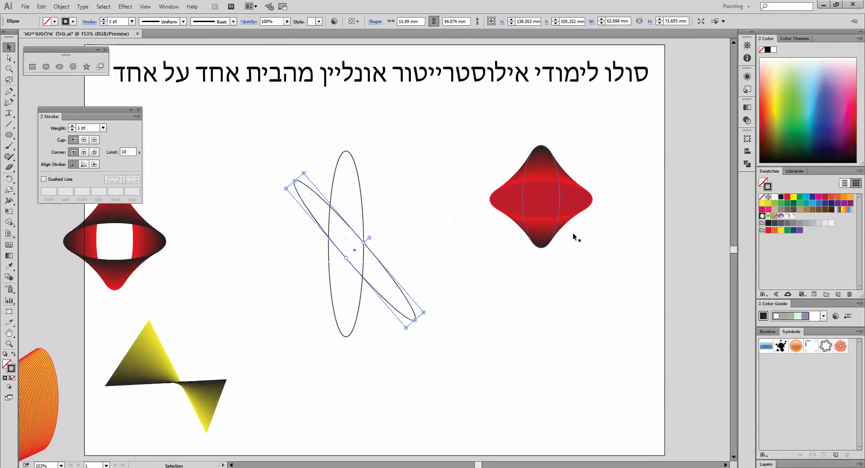
left_click(788, 197)
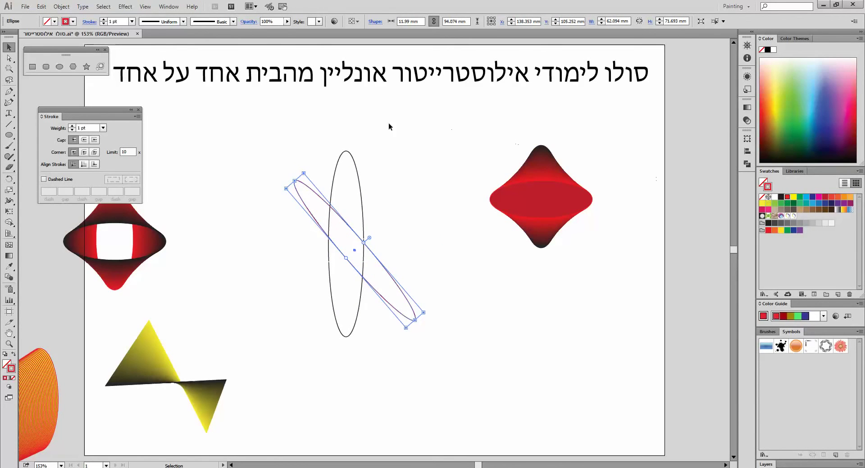
left_click_drag(369, 170, 369, 171)
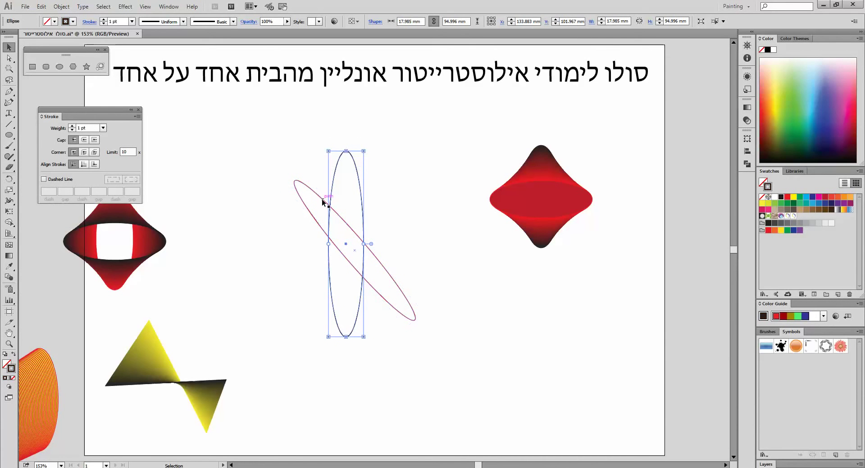
Blend the three crossing ellipses with white, red and black strokes together
left_click_drag(263, 130, 406, 300)
left_click(63, 7)
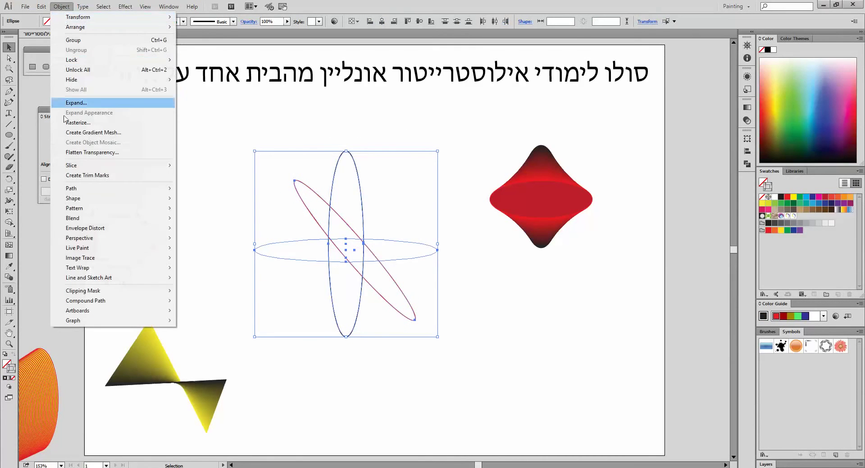
mouse_move(113, 217)
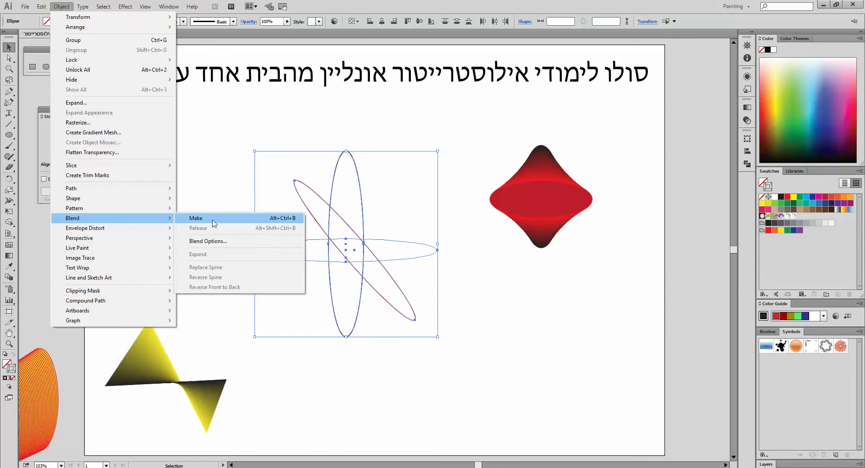
left_click(205, 219)
left_click(545, 371)
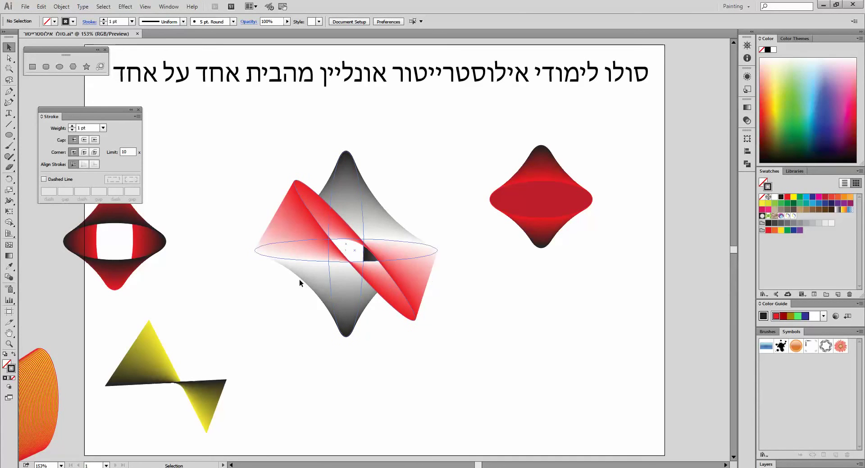
Draw an unfilled rectangle across the middle of the ellipse blend and resize it to about 70 by 15 mm
left_click(32, 66)
left_click_drag(272, 226, 425, 273)
left_click(9, 45)
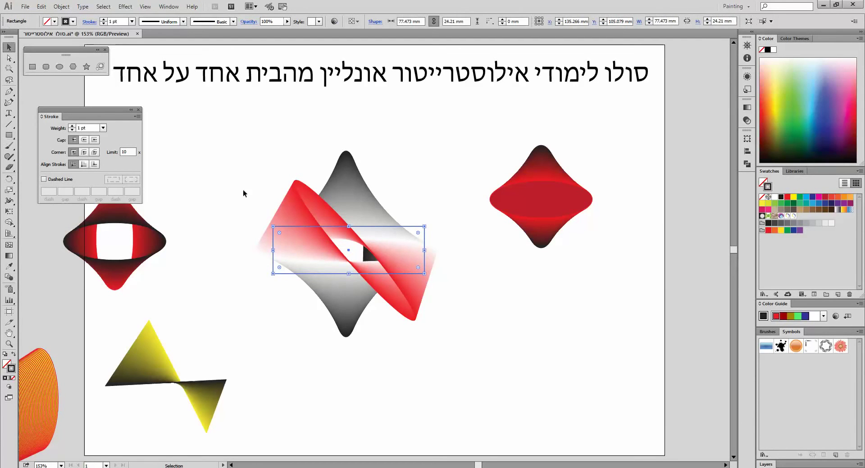
left_click_drag(426, 227, 415, 236)
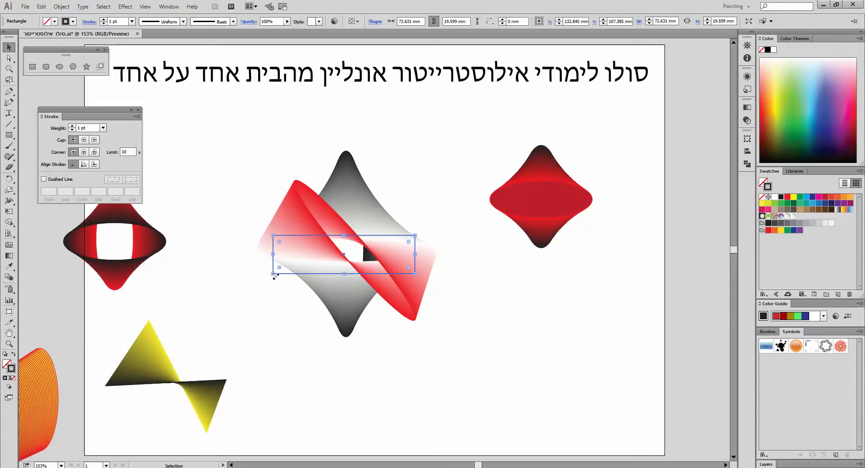
left_click_drag(273, 273, 279, 265)
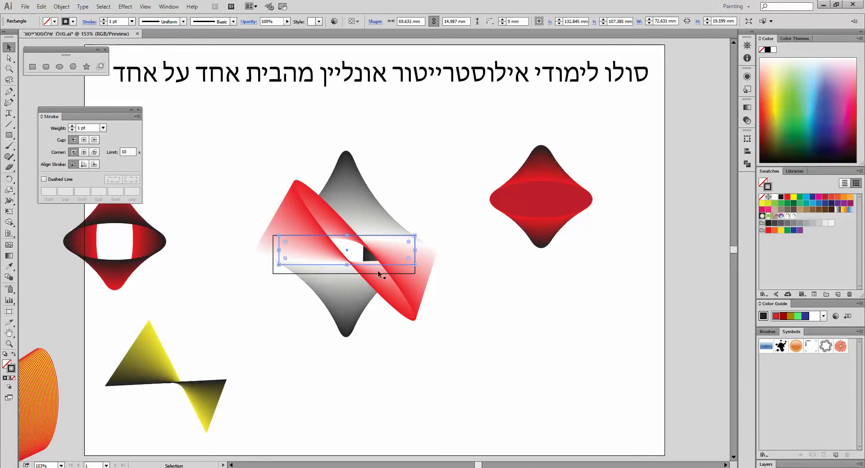
Make a clipping mask from the rectangle and the ellipse blend
left_click_drag(275, 327, 414, 190)
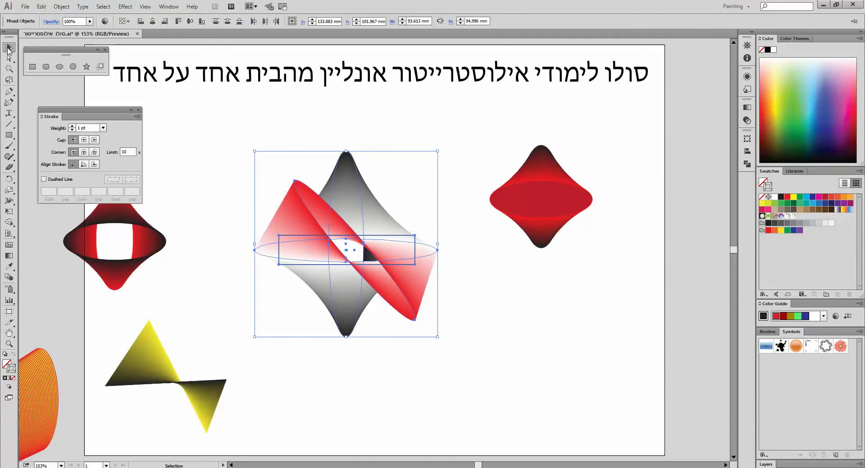
left_click(61, 7)
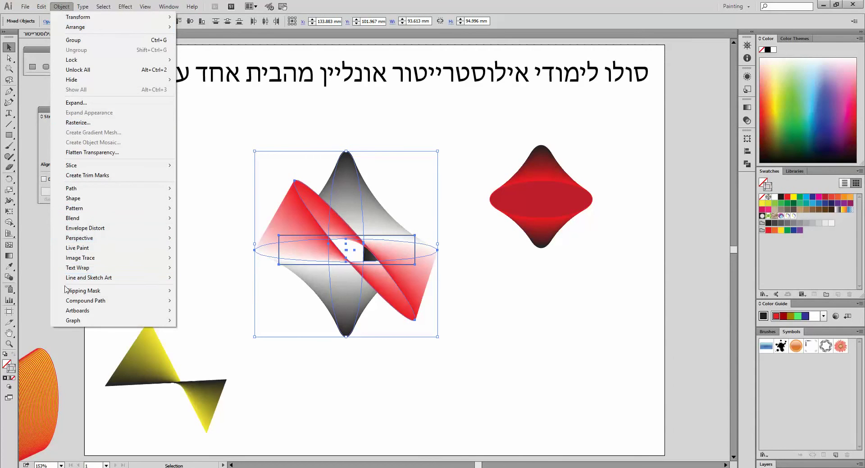
mouse_move(71, 291)
left_click(200, 292)
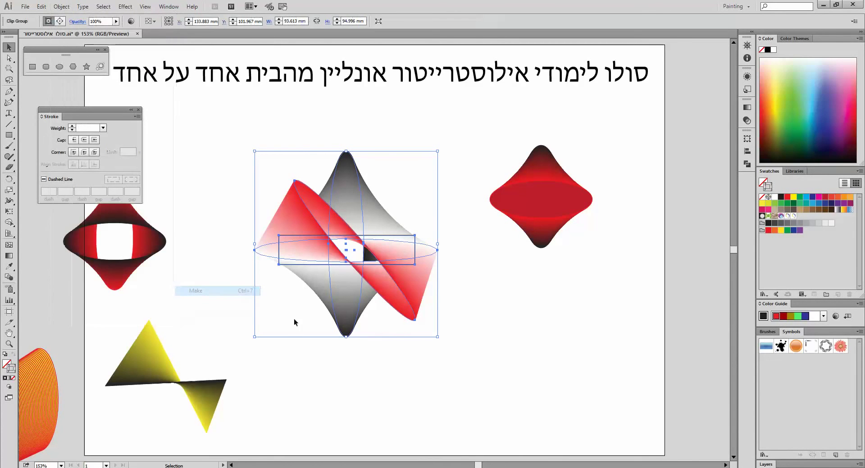
left_click(486, 358)
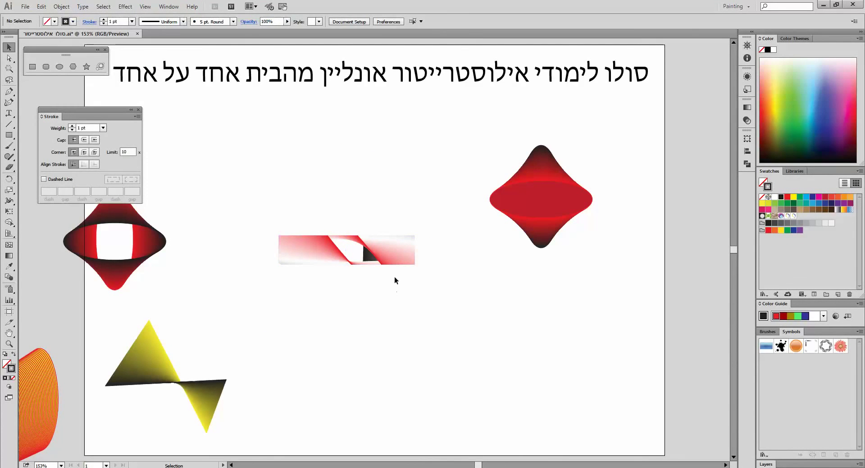
Move the clipped strip over the artboard's upper right edge, the filled red blend past its left edge, and the hollow red-black blend slightly left
left_click_drag(317, 255, 665, 127)
left_click_drag(556, 178, 13, 232)
left_click_drag(153, 227, 137, 225)
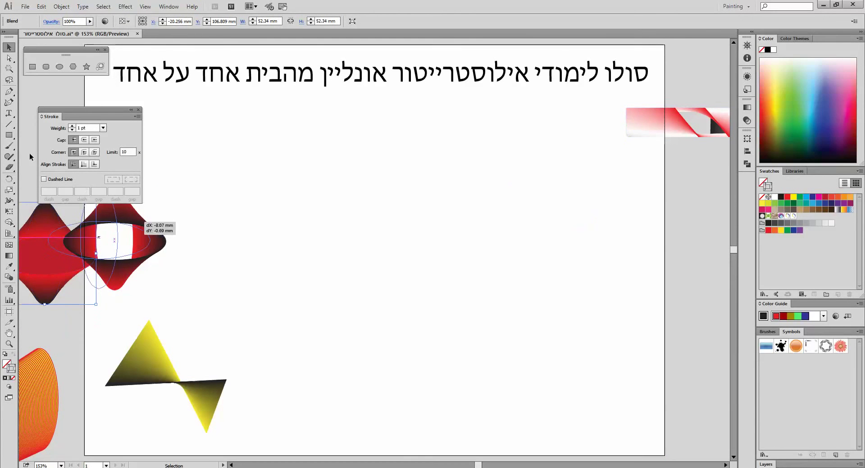
Draw two short, nearly vertical lines: one in the artboard's upper middle and one about 25 mm long at its lower right
left_click(9, 124)
left_click_drag(296, 122, 298, 174)
left_click_drag(585, 335, 584, 382)
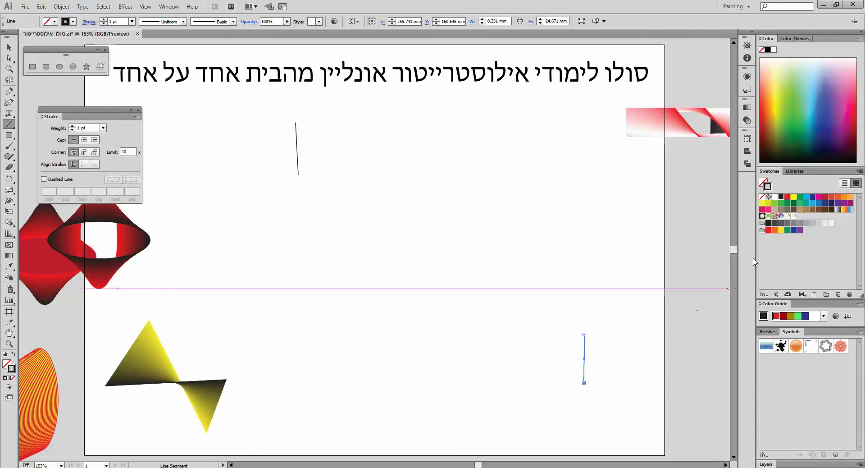
Give the lower line a red stroke and blend it with the black upper line using the Blend tool
left_click(787, 197)
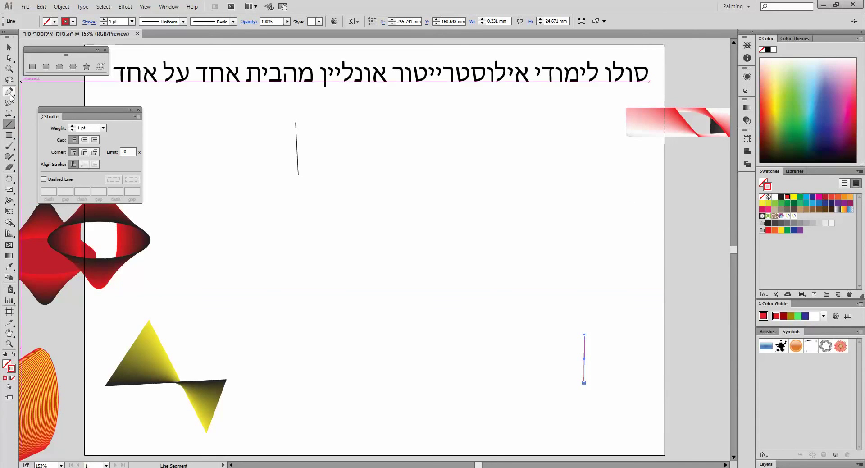
left_click(9, 278)
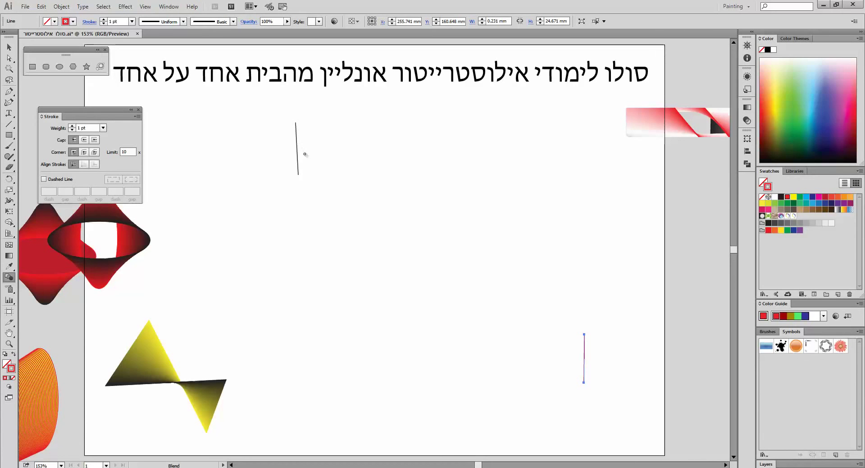
left_click(585, 353)
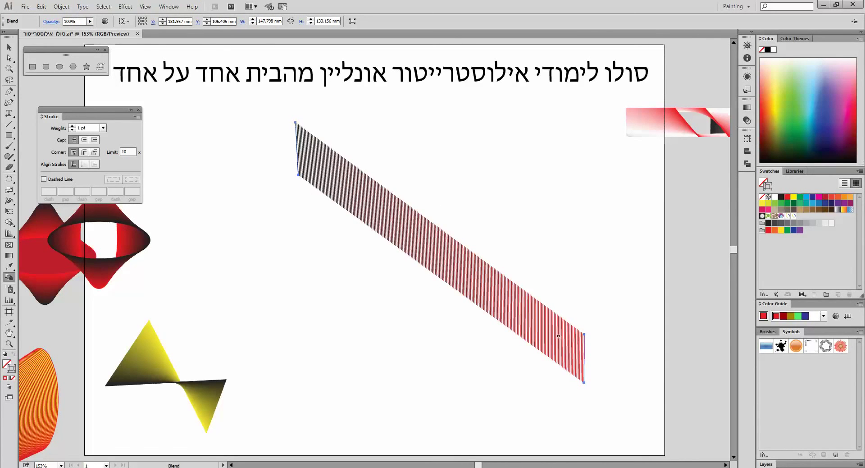
Draw a large unfilled red-stroked ellipse, about 178 by 126 mm, across the diagonal line blend
left_click(59, 67)
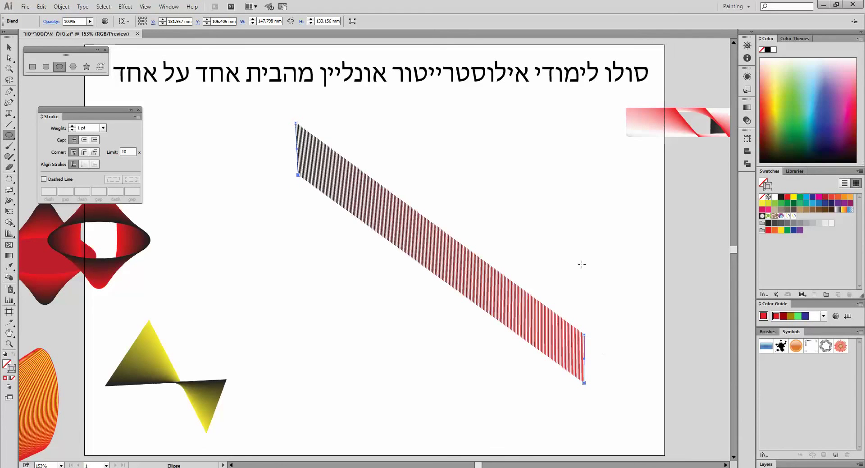
left_click_drag(552, 136, 208, 381)
left_click(9, 47)
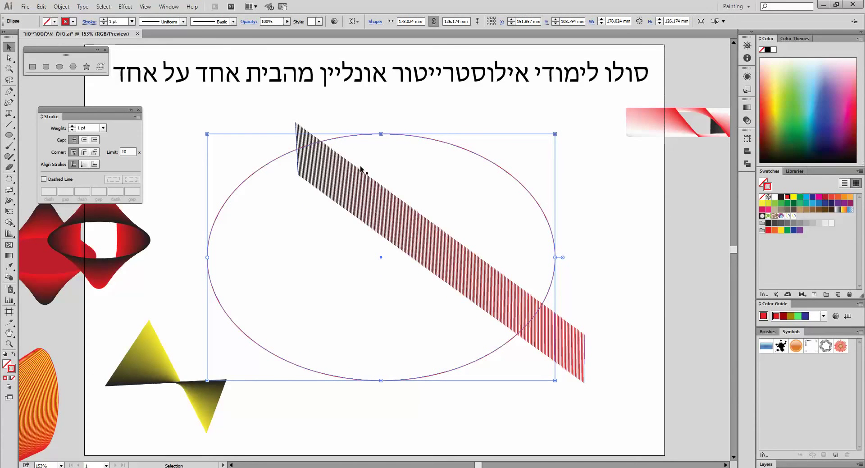
Replace the line blend's spine with the large ellipse and move the resulting blend to the right
left_click_drag(329, 122, 371, 165)
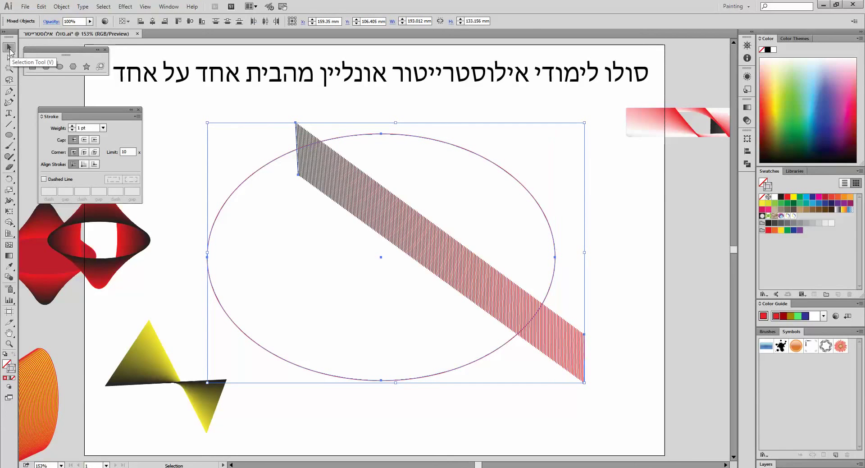
left_click(65, 8)
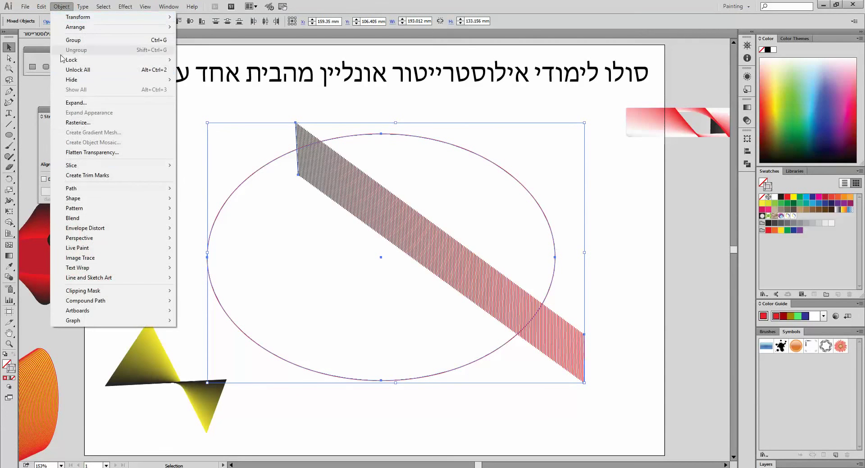
mouse_move(81, 220)
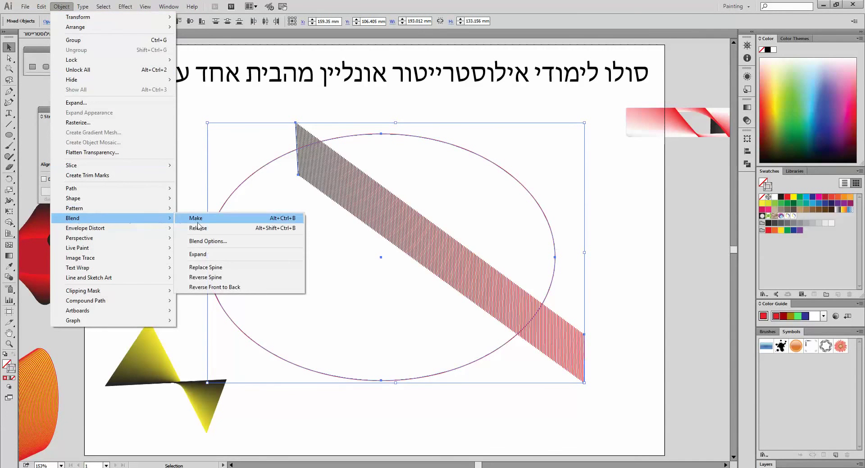
left_click(230, 266)
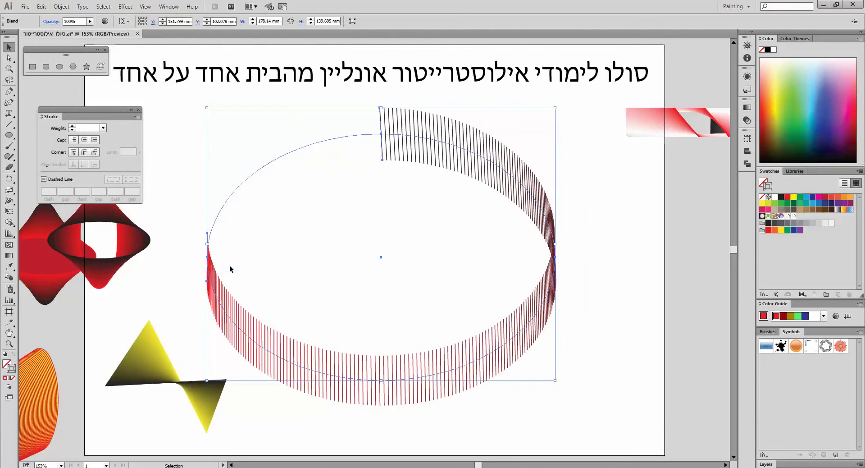
left_click_drag(446, 144, 526, 157)
key("ctrl+shift+a")
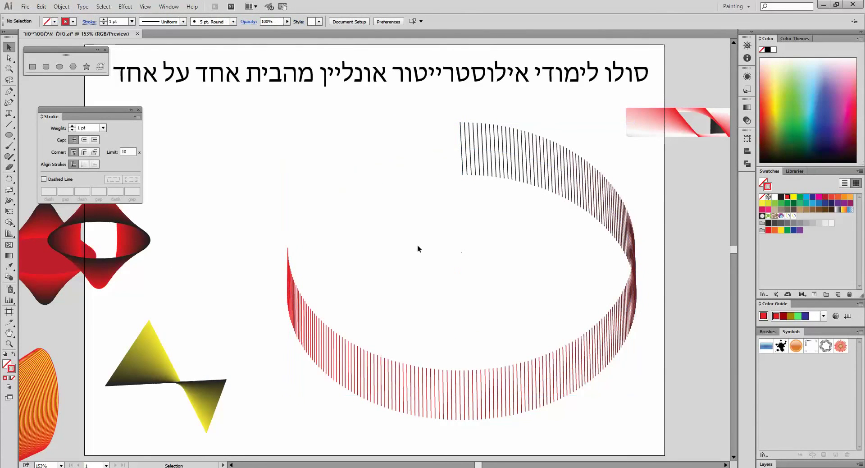
Paint a long wavy red path with the Paintbrush around the elliptical line blend, ending inside it
left_click(9, 146)
mouse_move(243, 131)
left_mouse_down()
mouse_move(275, 213)
mouse_move(271, 308)
mouse_move(346, 459)
mouse_move(465, 451)
mouse_move(624, 407)
mouse_move(604, 277)
mouse_move(460, 189)
mouse_move(430, 209)
left_mouse_up()
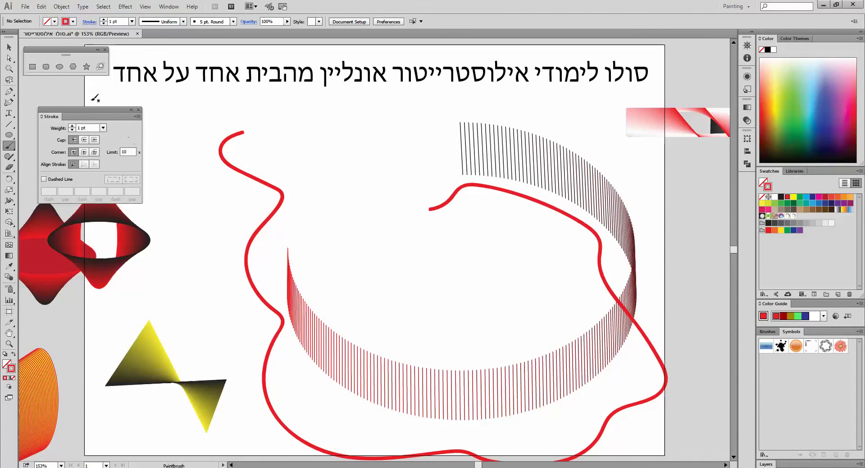
key("v")
Replace the elliptical line blend's spine with the wavy painted path
mouse_move(560, 103)
left_mouse_down()
mouse_move(517, 137)
mouse_move(466, 212)
left_mouse_up()
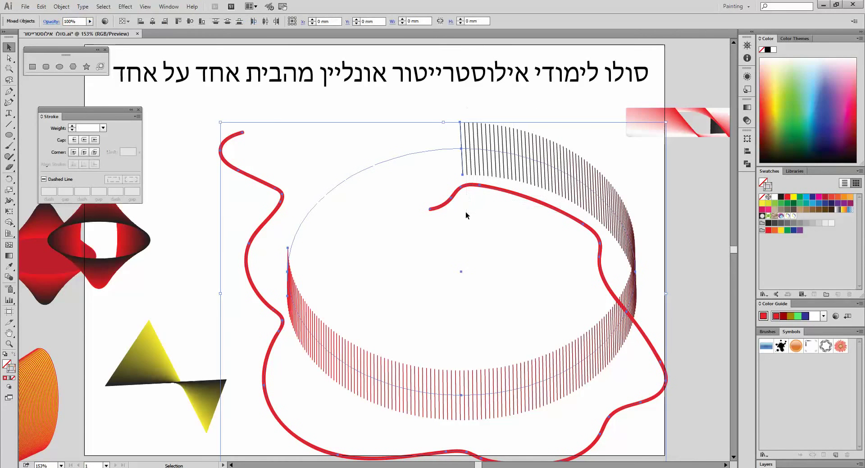
left_click(61, 7)
mouse_move(140, 219)
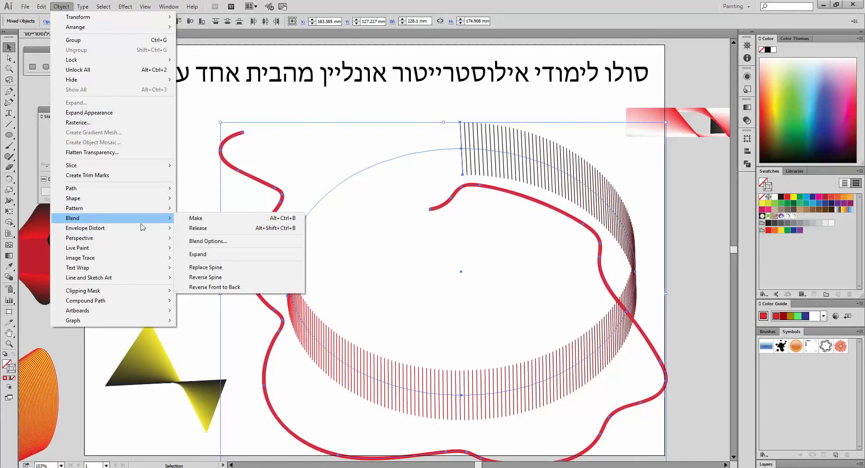
left_click(215, 268)
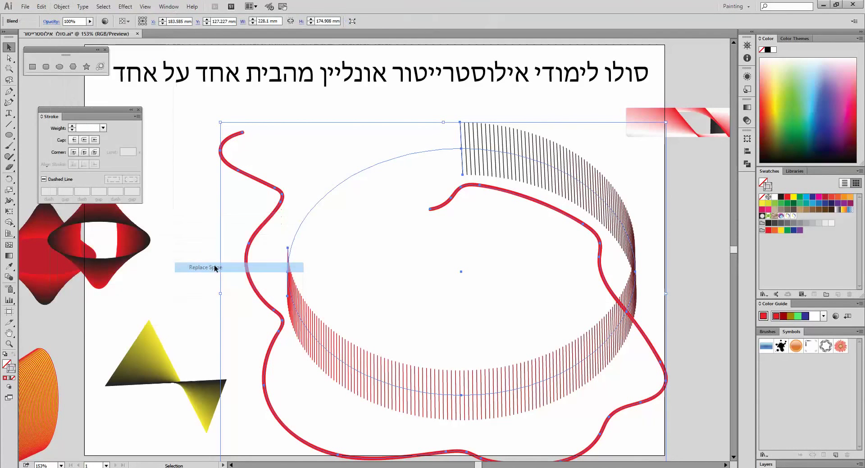
left_click(455, 235)
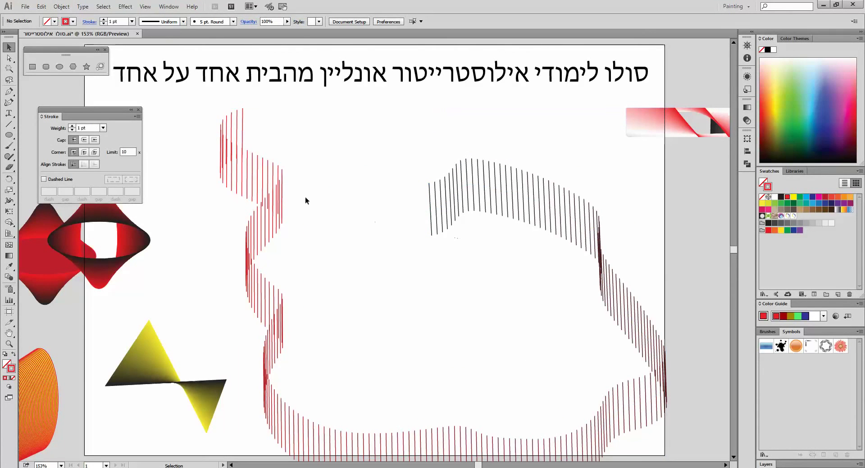